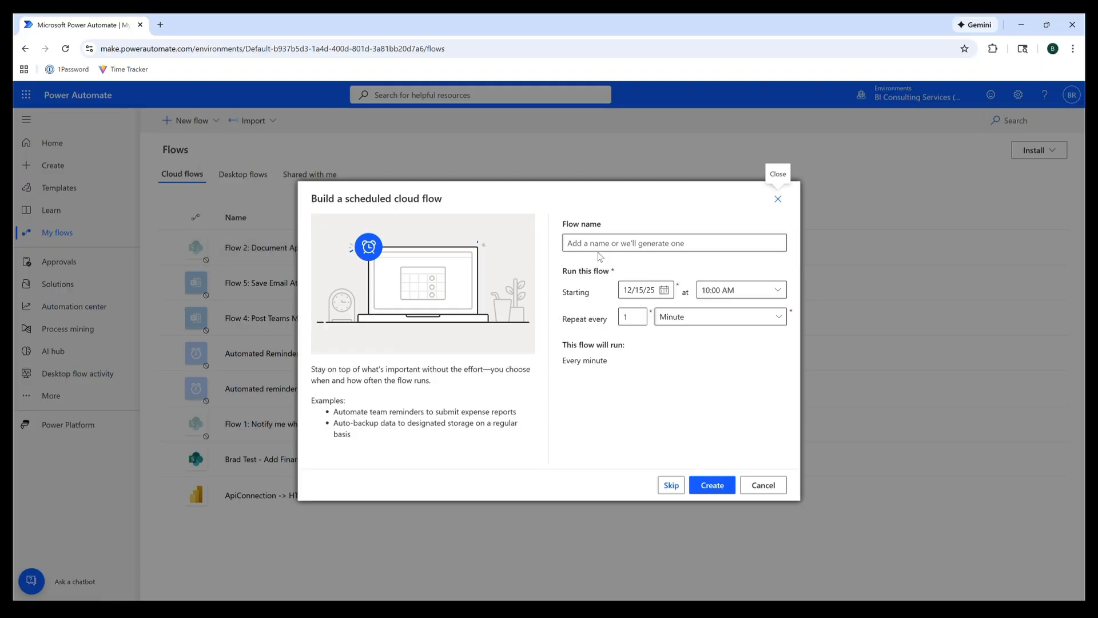
- Create the scheduled flow 'Flow 3: Automated Reminder from Sharepoint' repeating every 1 Day
click(680, 243)
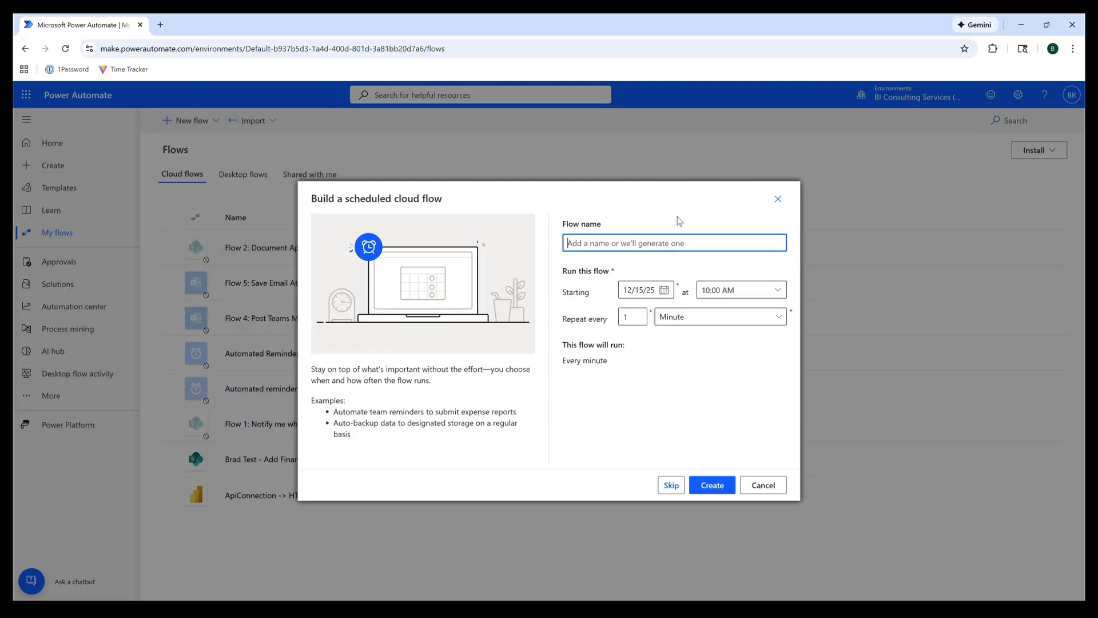
text(Flow 3: Automated Reminder from Sharepoint)
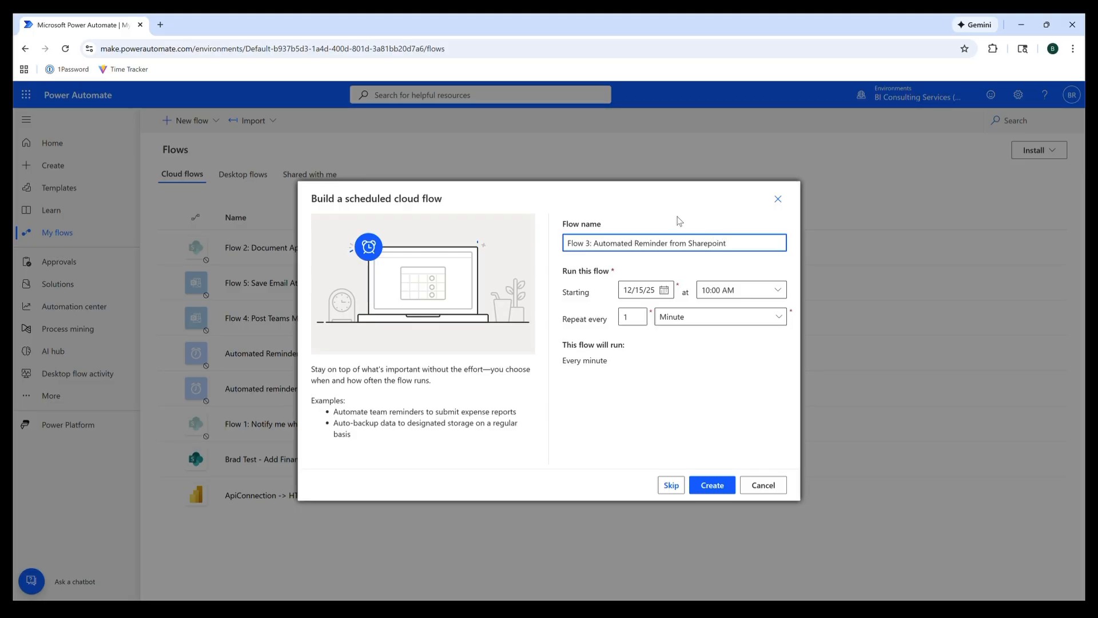
click(746, 319)
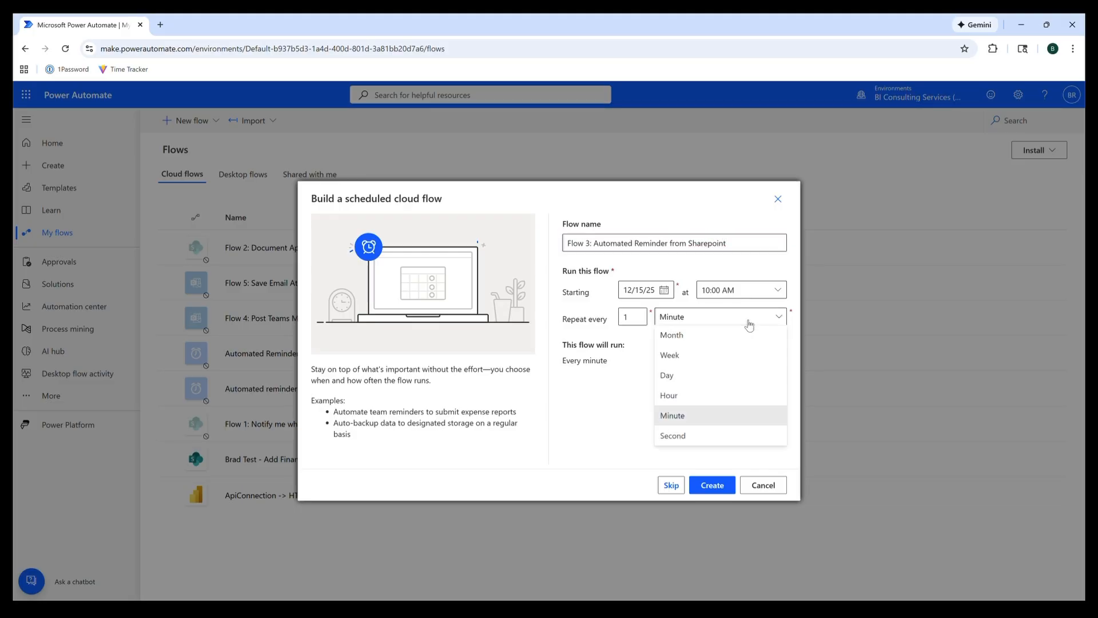
click(728, 377)
click(712, 485)
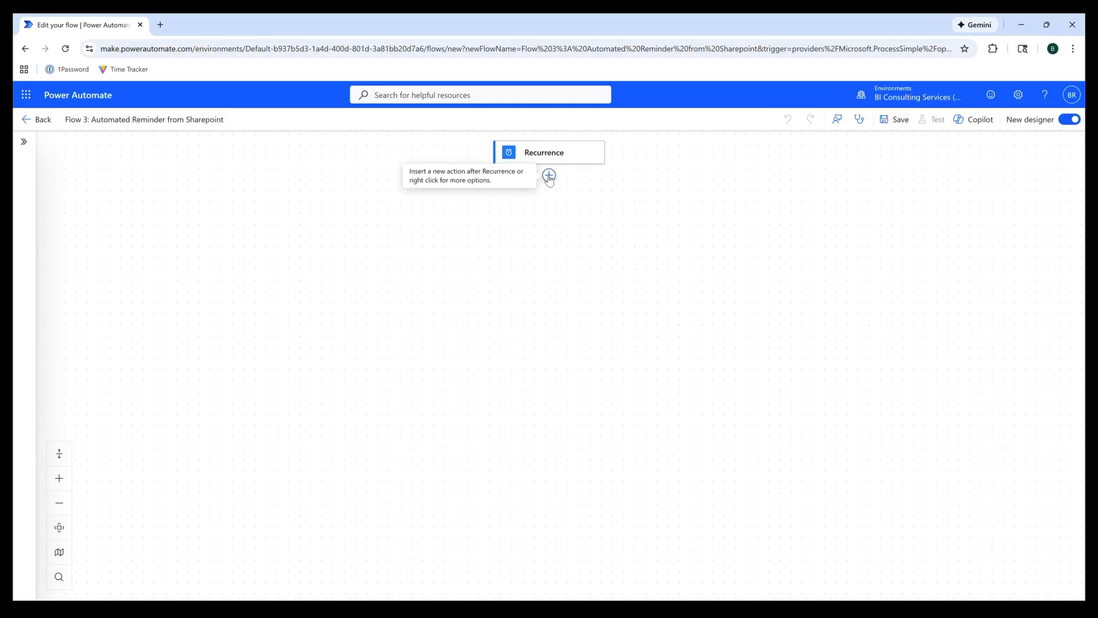
- Add 'List rows present in a table' reading AutomatedReminderTable from Automated Reminder.xlsx
click(549, 175)
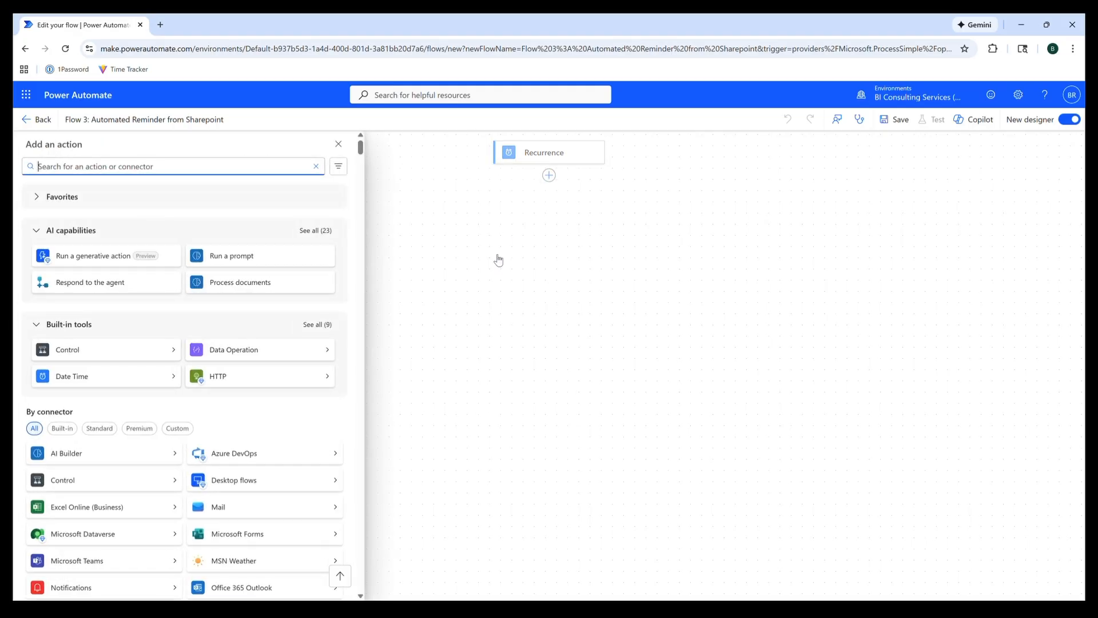
text(list rows present in a table)
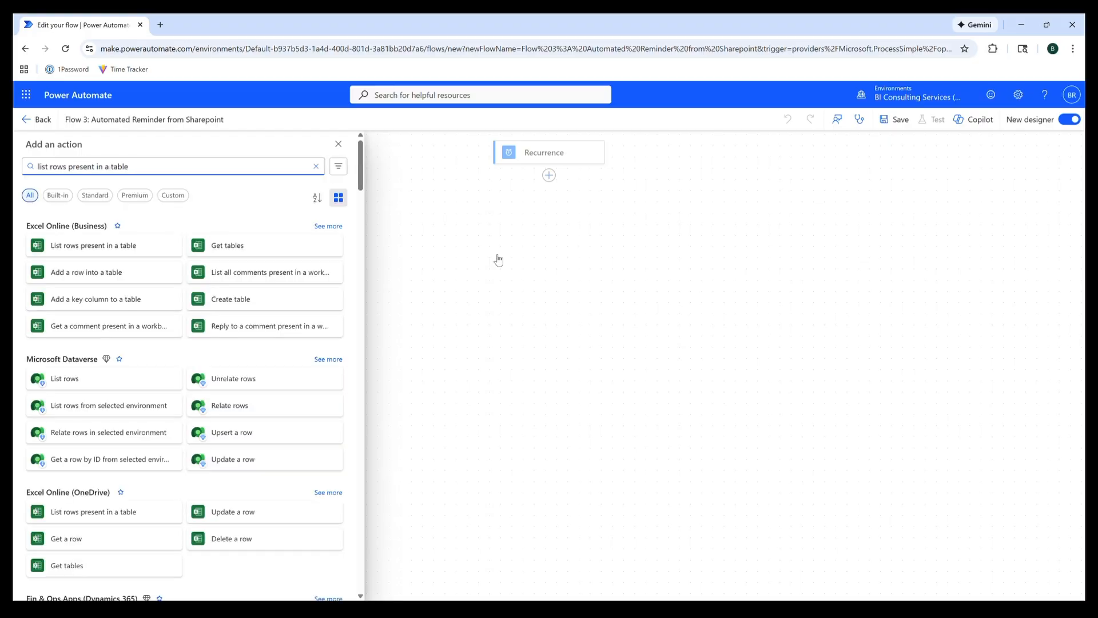
click(108, 249)
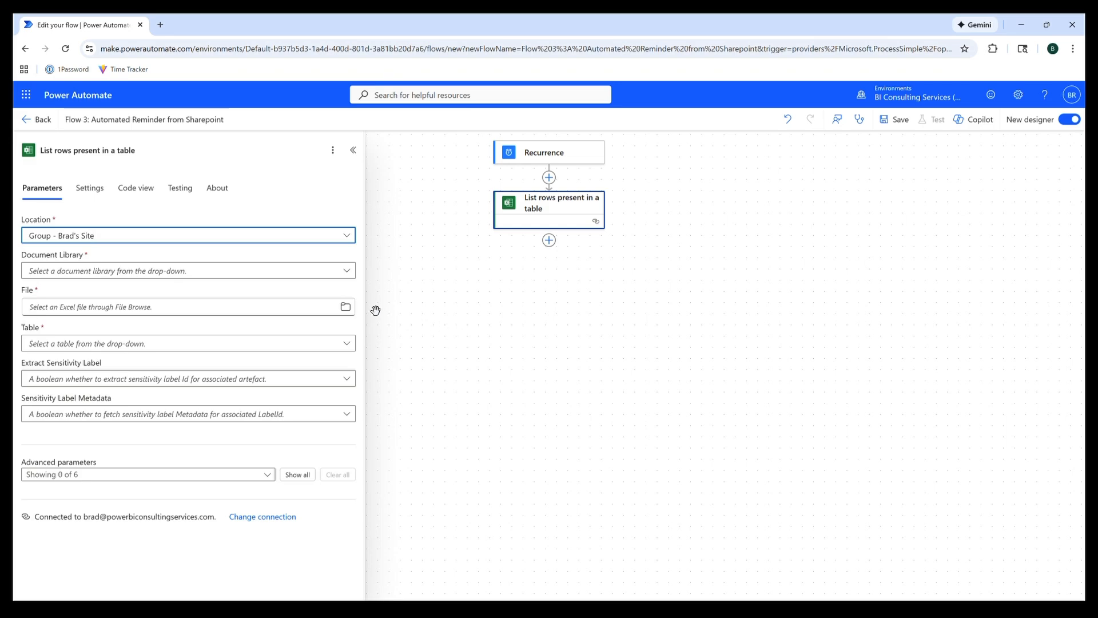
click(345, 306)
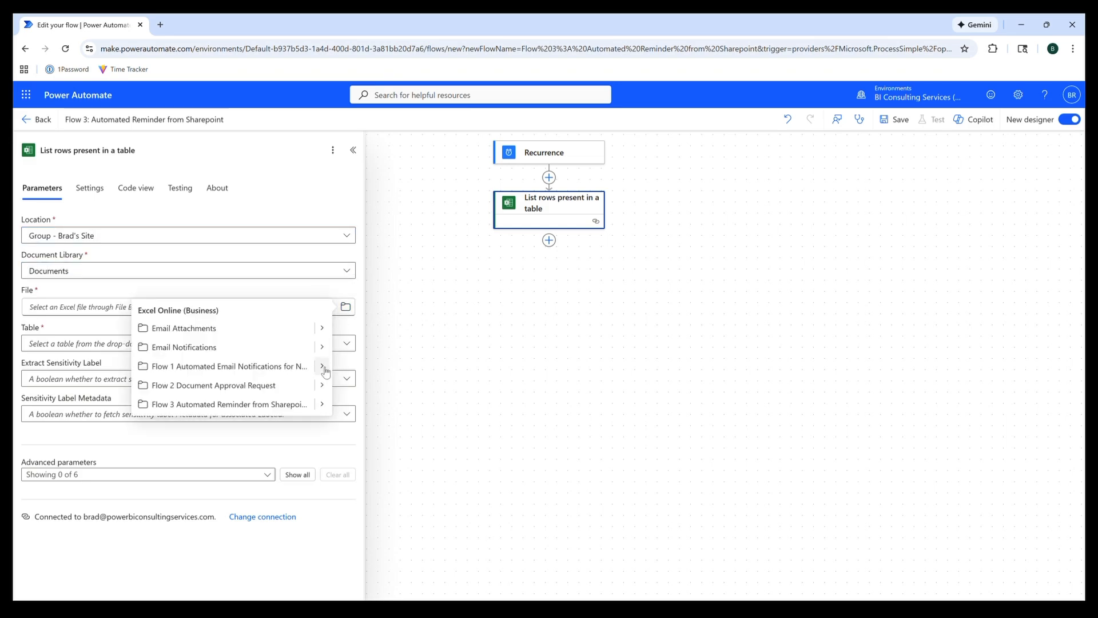
click(312, 404)
click(210, 328)
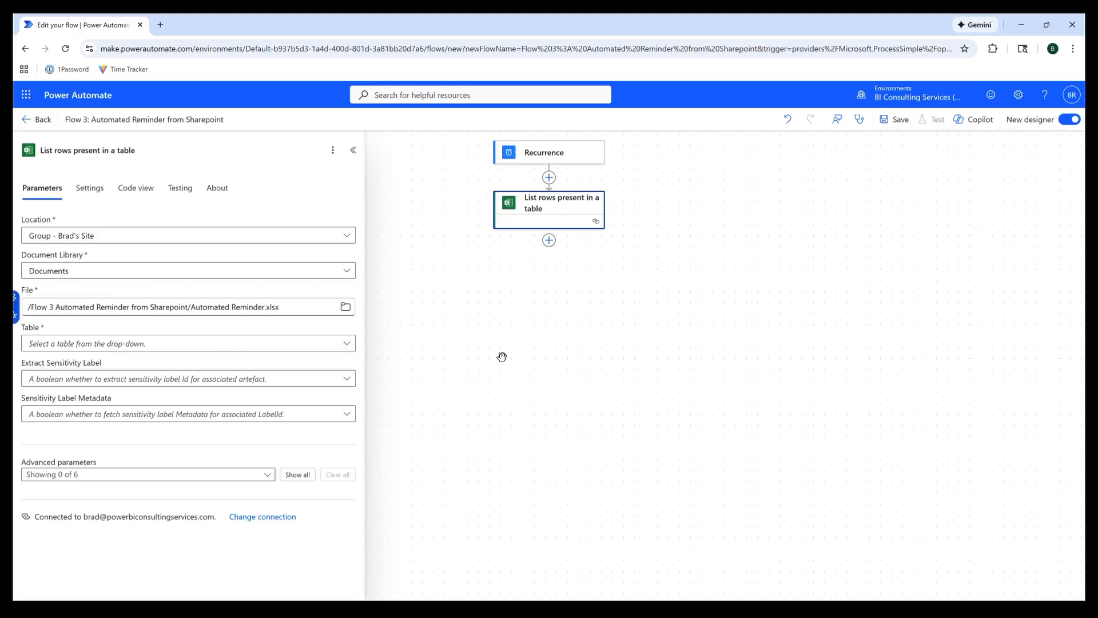
click(346, 344)
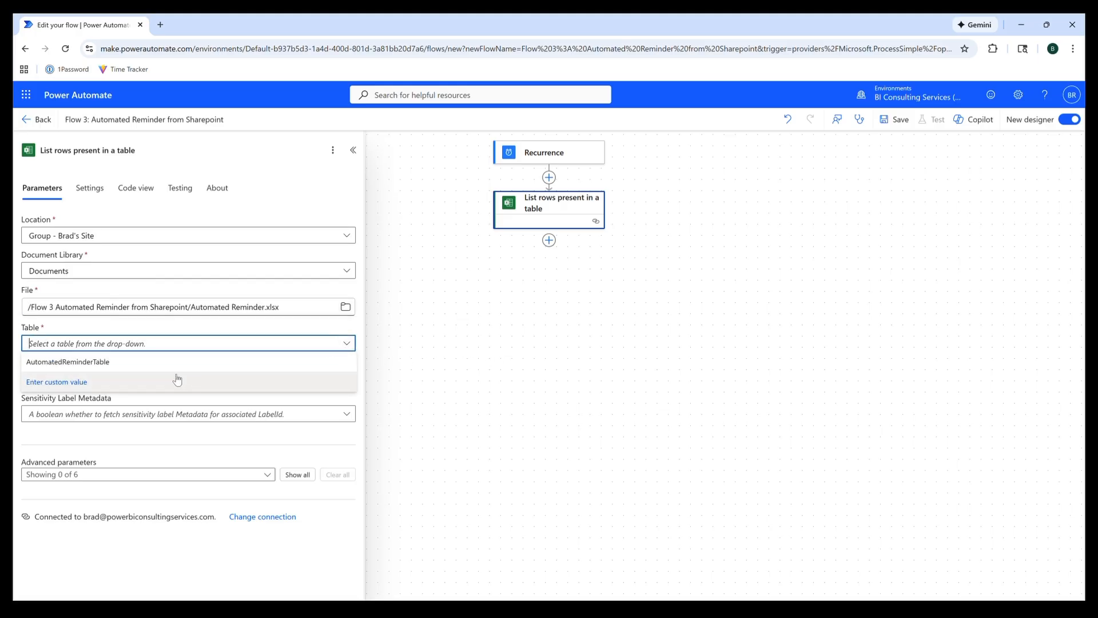
click(99, 363)
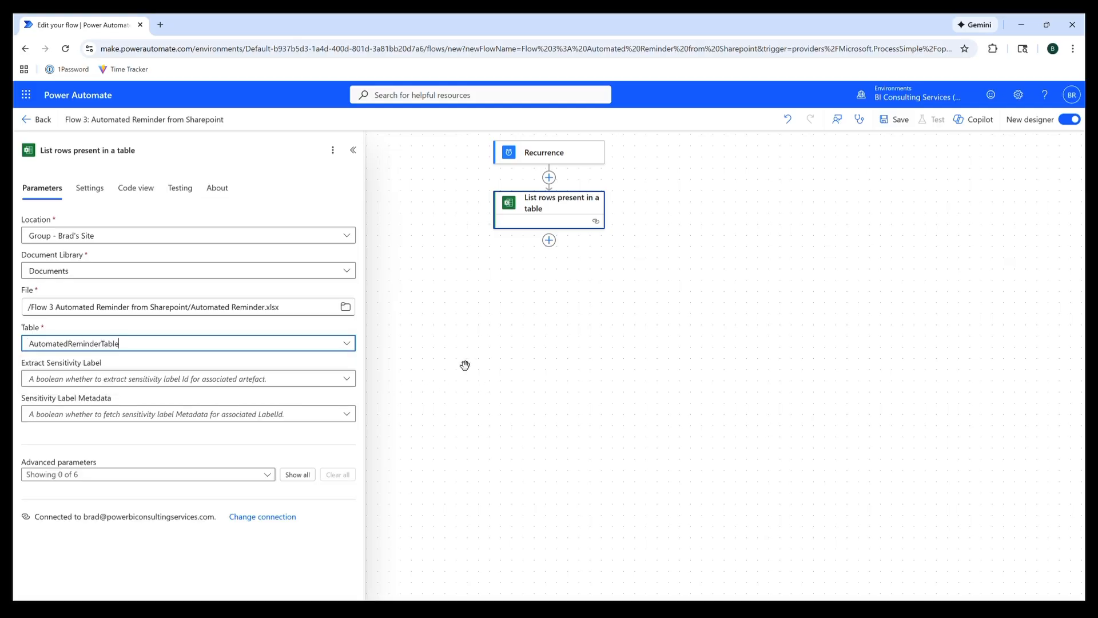
- Add an Apply to each loop over the body/value output of the listed rows
click(549, 240)
text(apply to each)
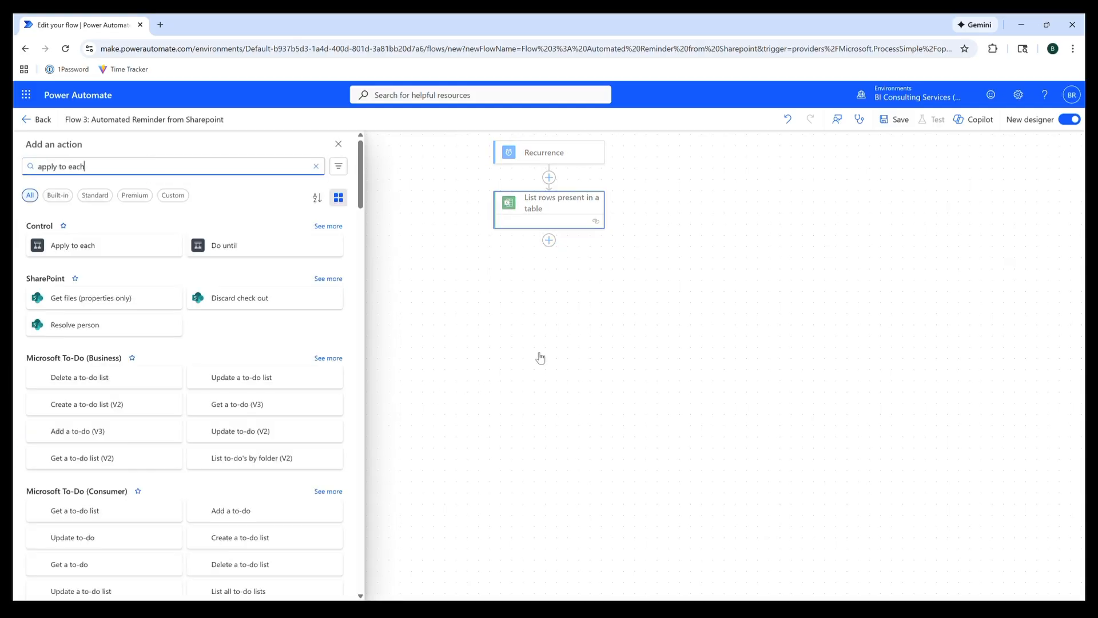
click(86, 245)
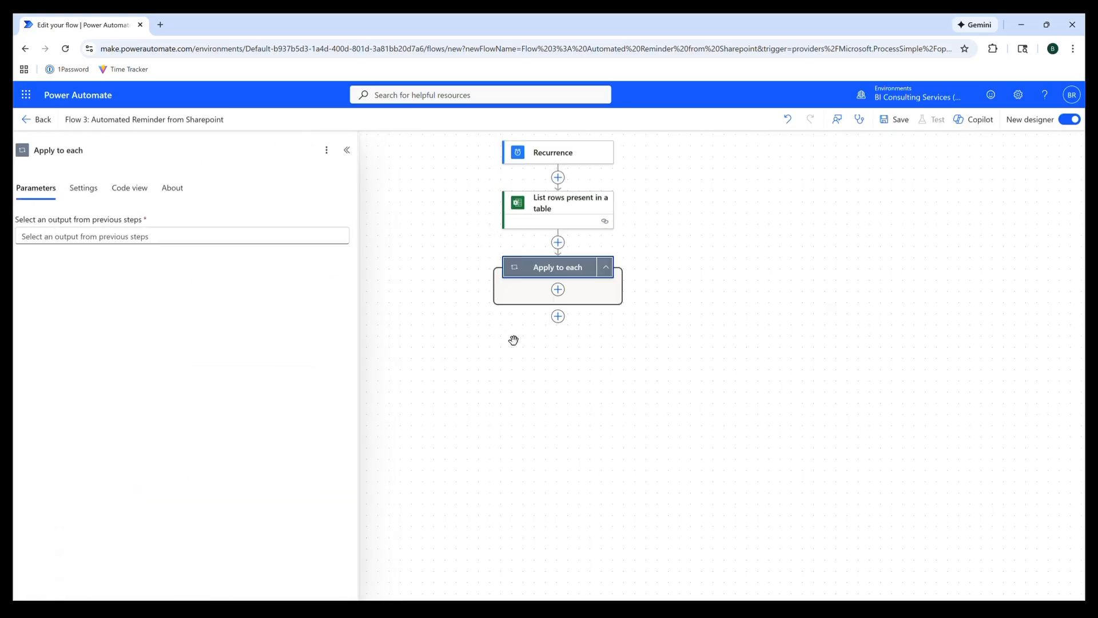
click(279, 235)
click(355, 227)
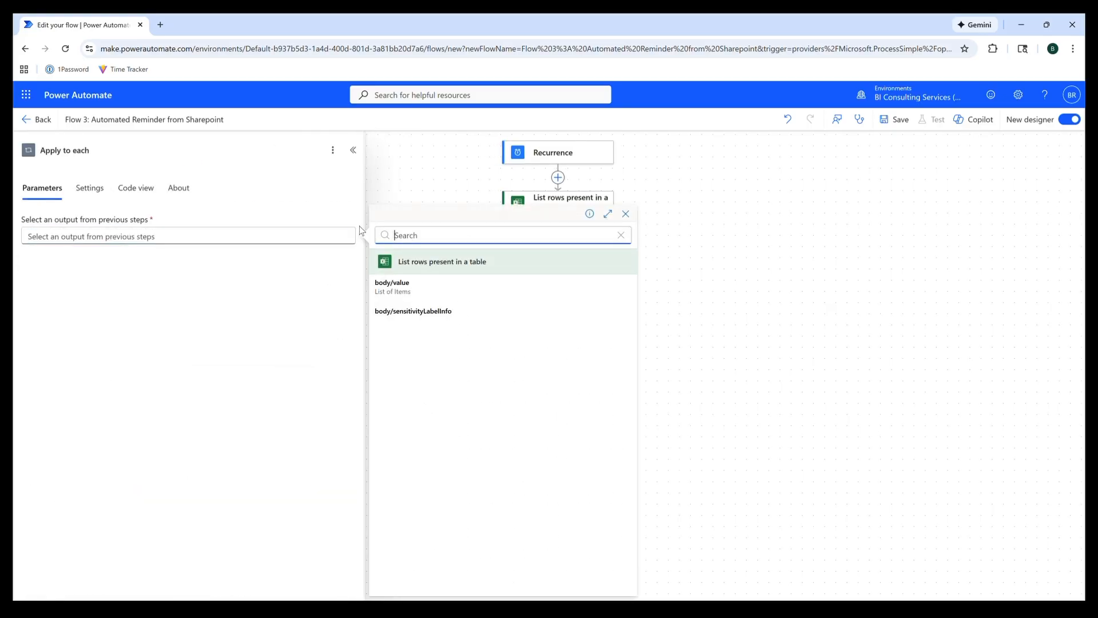
click(408, 286)
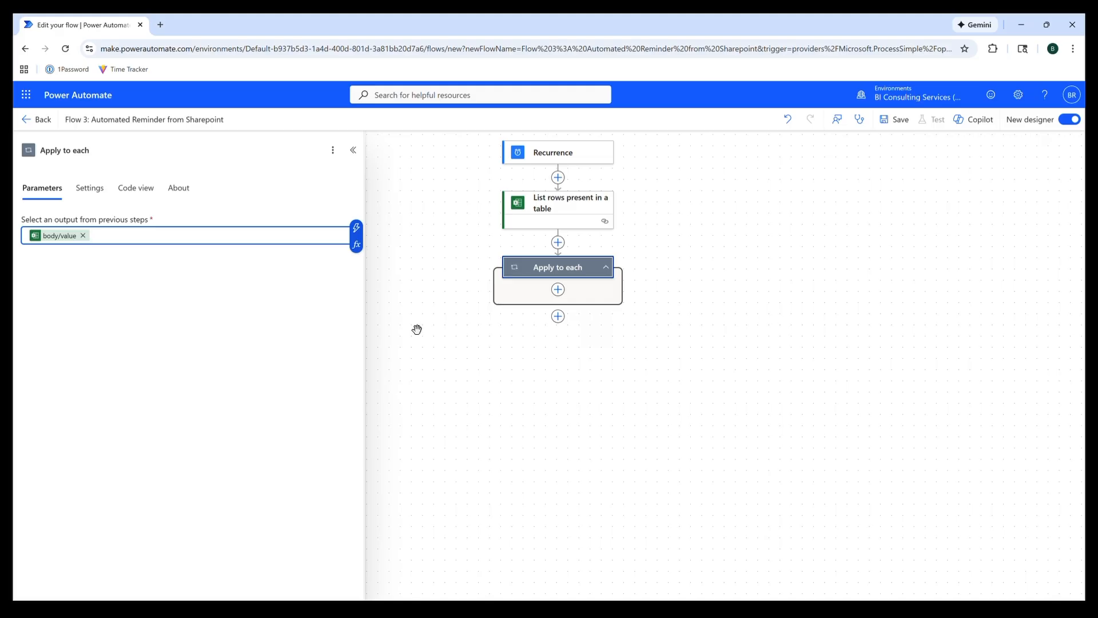
click(416, 329)
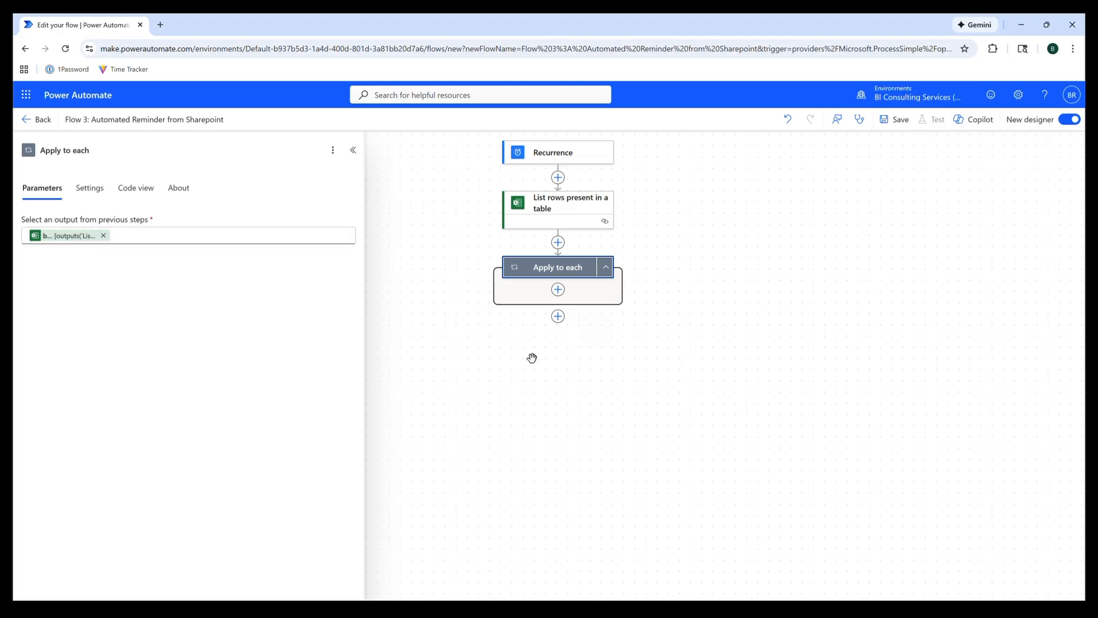
- Rename the loop step to 'For each'
click(90, 150)
double_click(91, 150)
drag(92, 150, 35, 150)
text(For each)
- Add a Compose action in the loop with the expression items('For_each')?['Due Date']
click(559, 292)
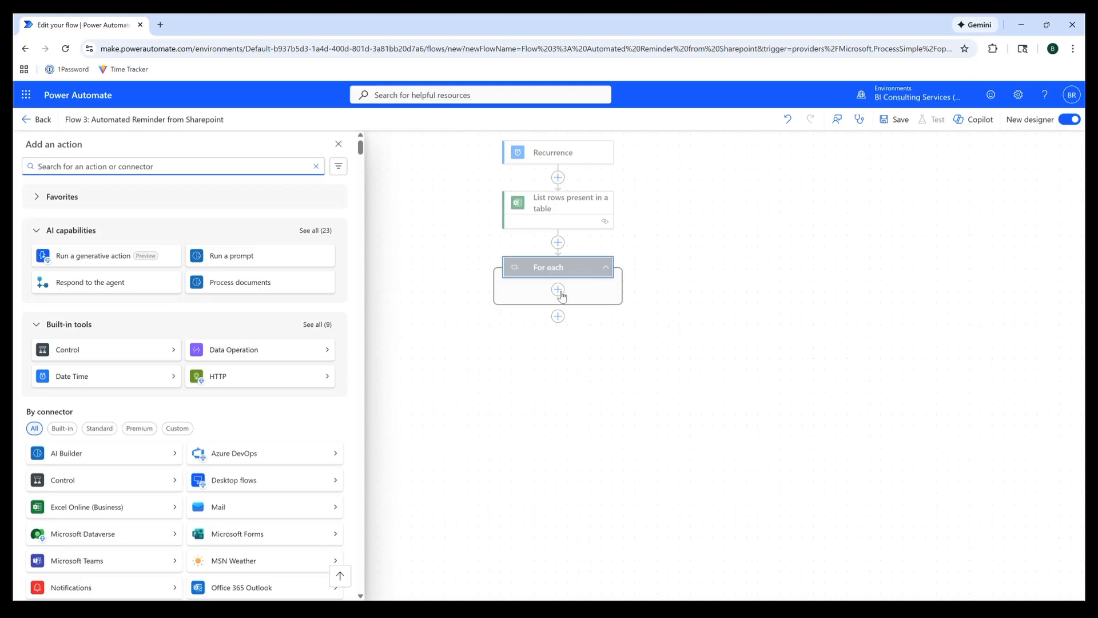
text(compose)
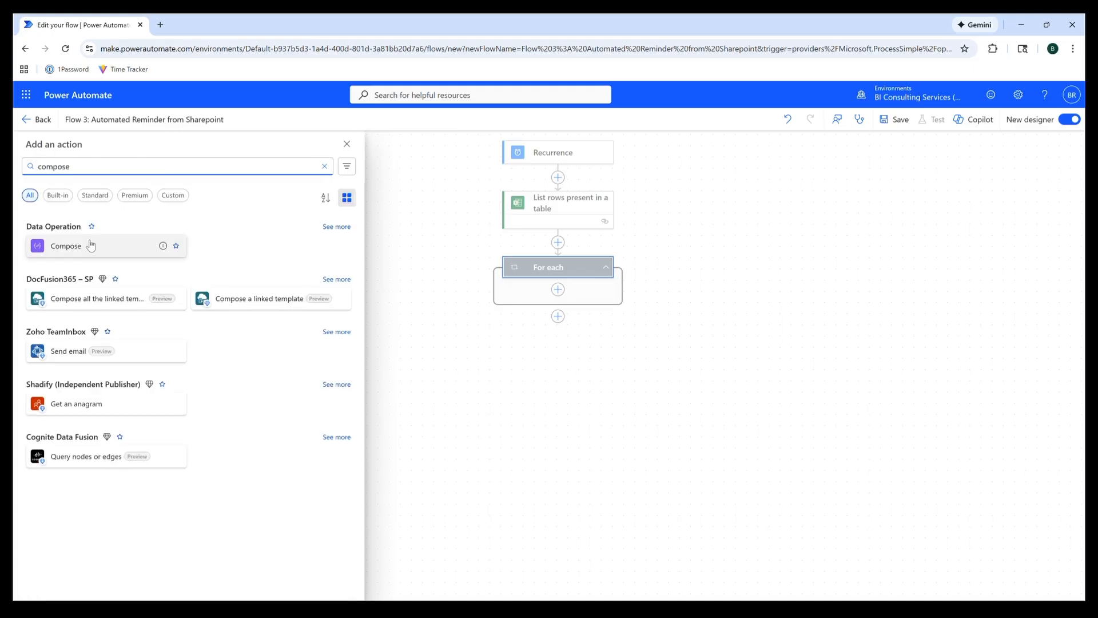
click(91, 245)
click(271, 239)
click(356, 250)
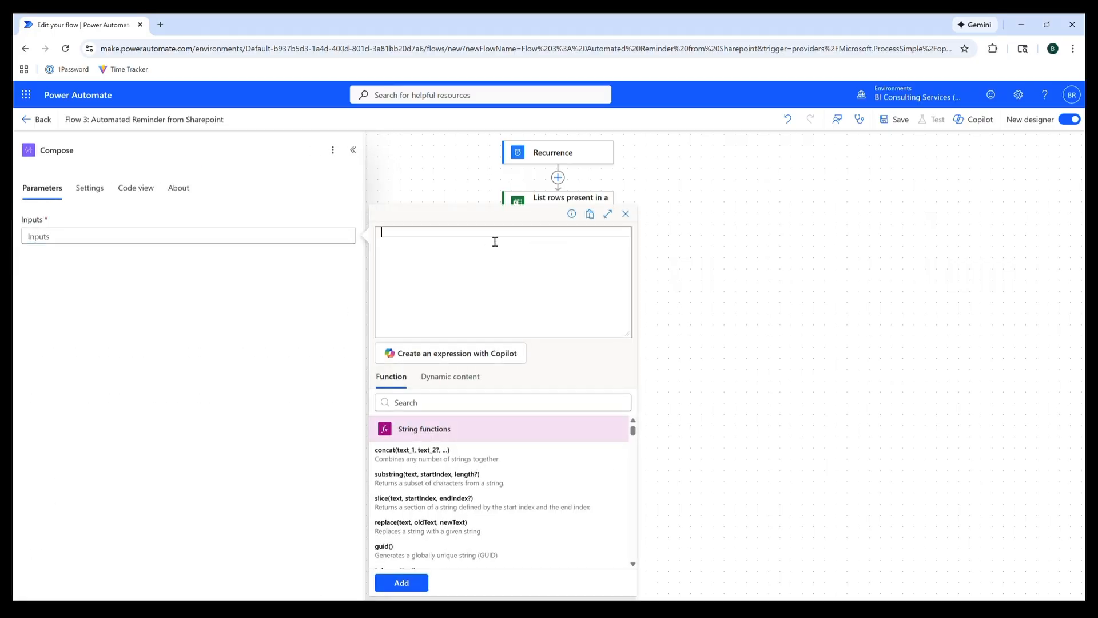
text(items('For_each')?['Due Date'])
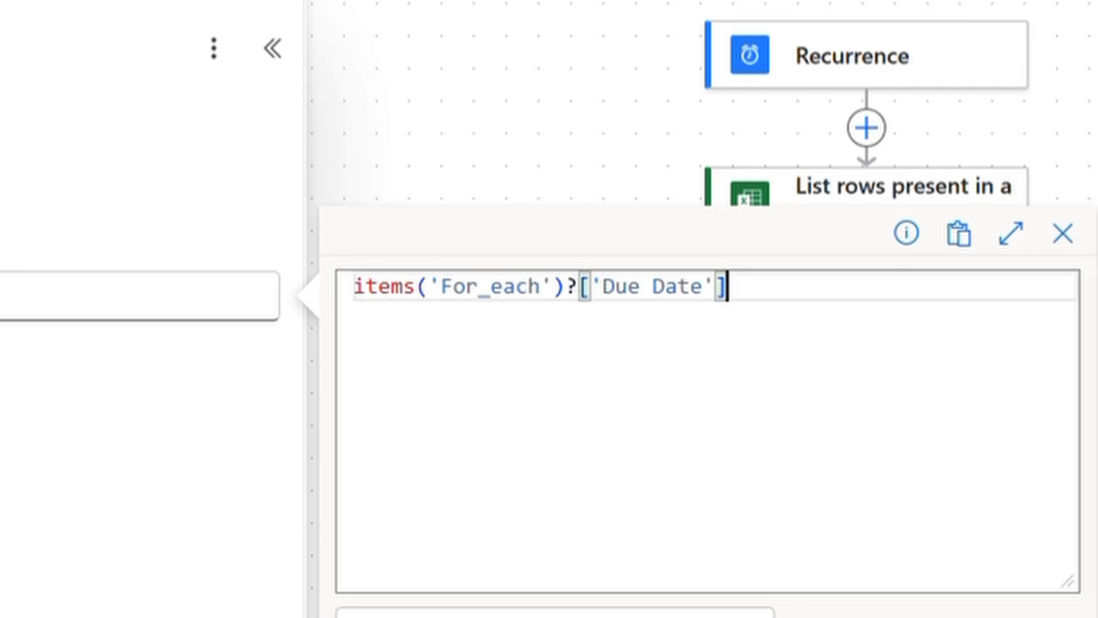
click(397, 581)
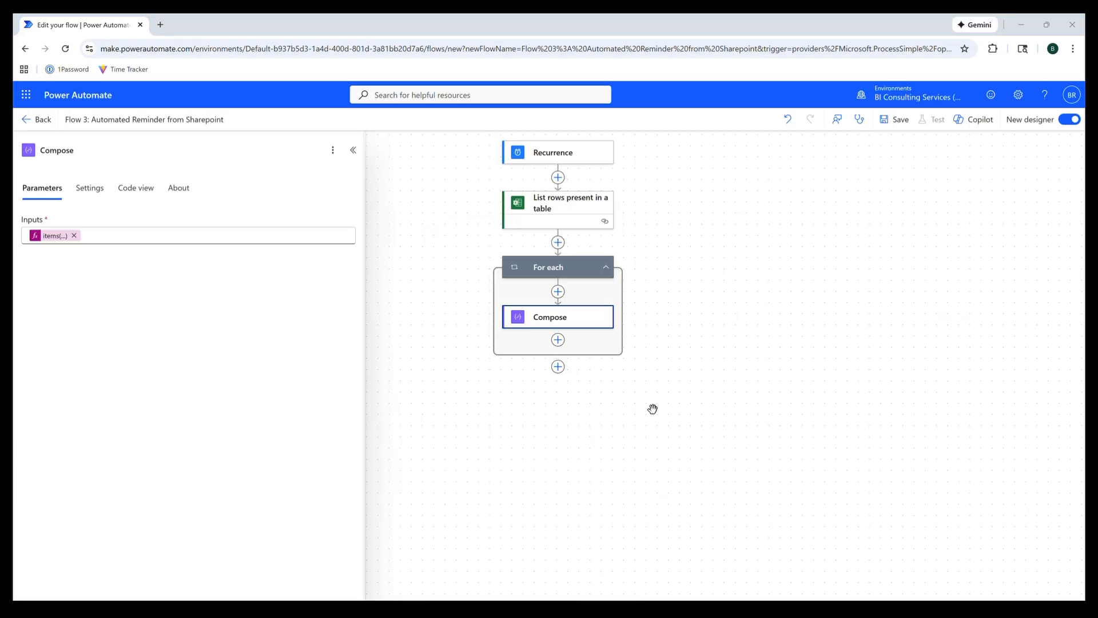
click(558, 339)
- Add Compose 1 with an expression converting Due Date to yyyy-MM-dd via addDays('1899-12-30')
text(compose)
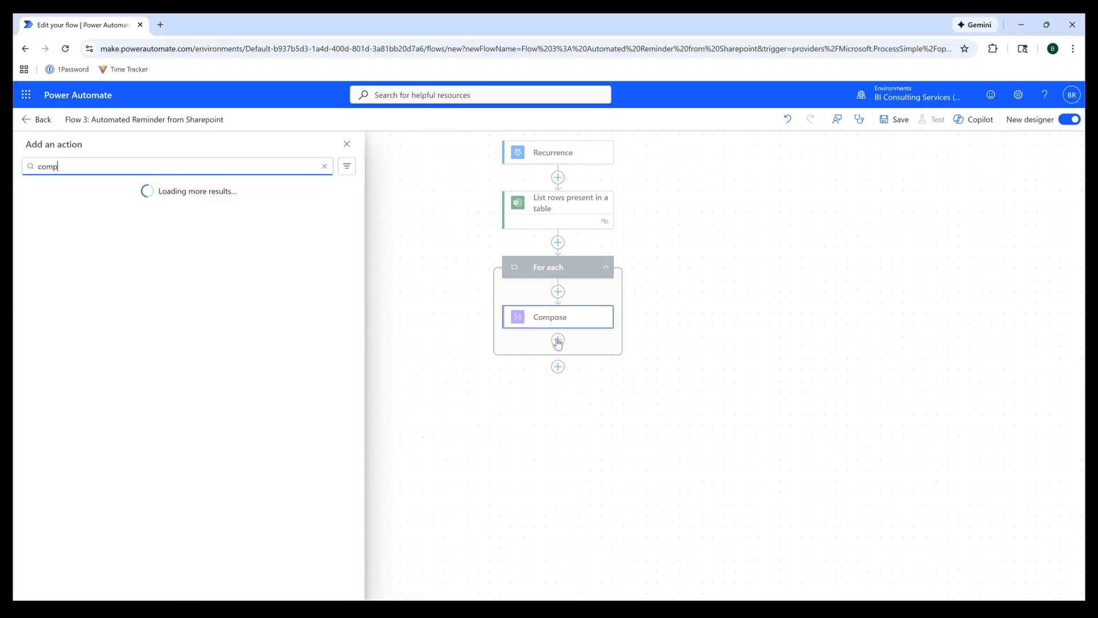
click(90, 245)
click(292, 239)
click(355, 245)
click(425, 266)
text(formatDateTime(addDays('1899-12-30', int(items('For_each')?['Due Date'])), 'yyyy-MM-dd'))
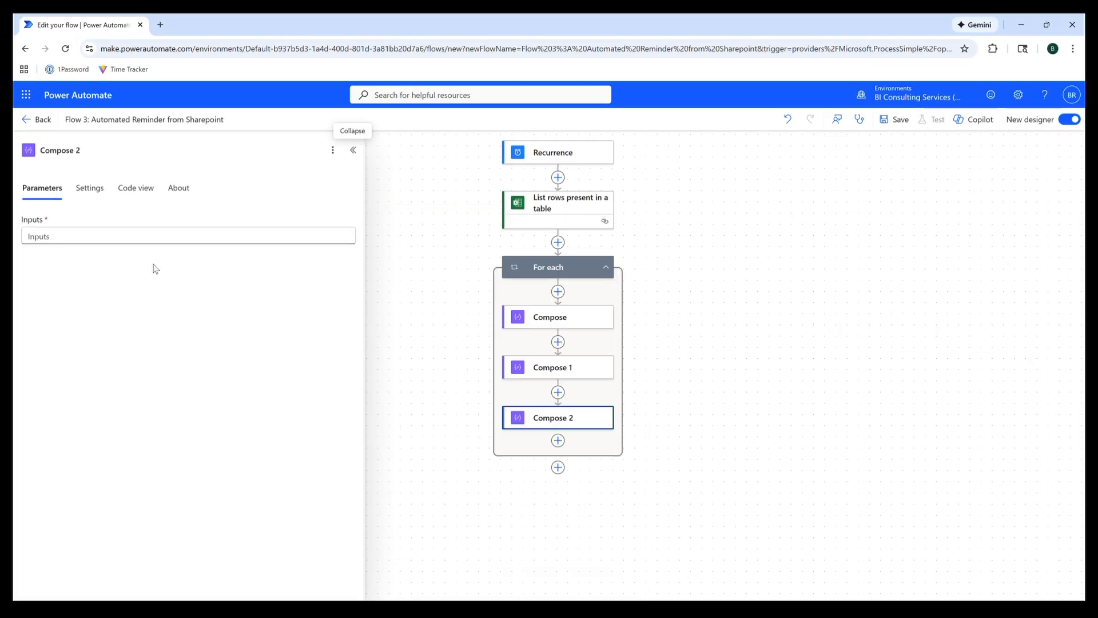
- Set Compose 2's input to today's Eastern Standard Time date expression
click(241, 235)
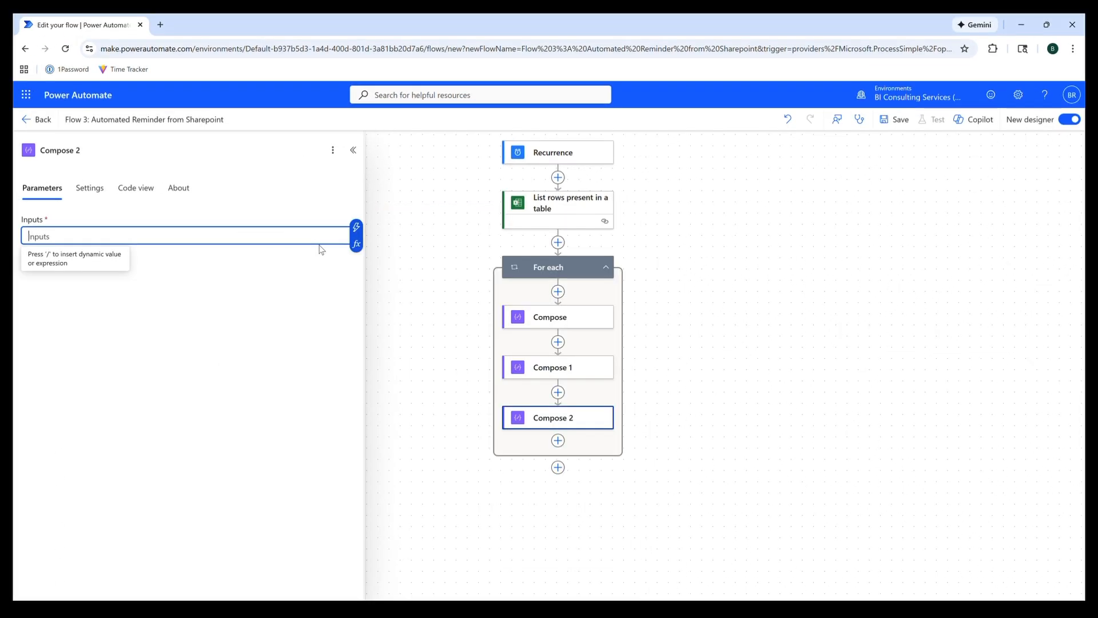
click(355, 243)
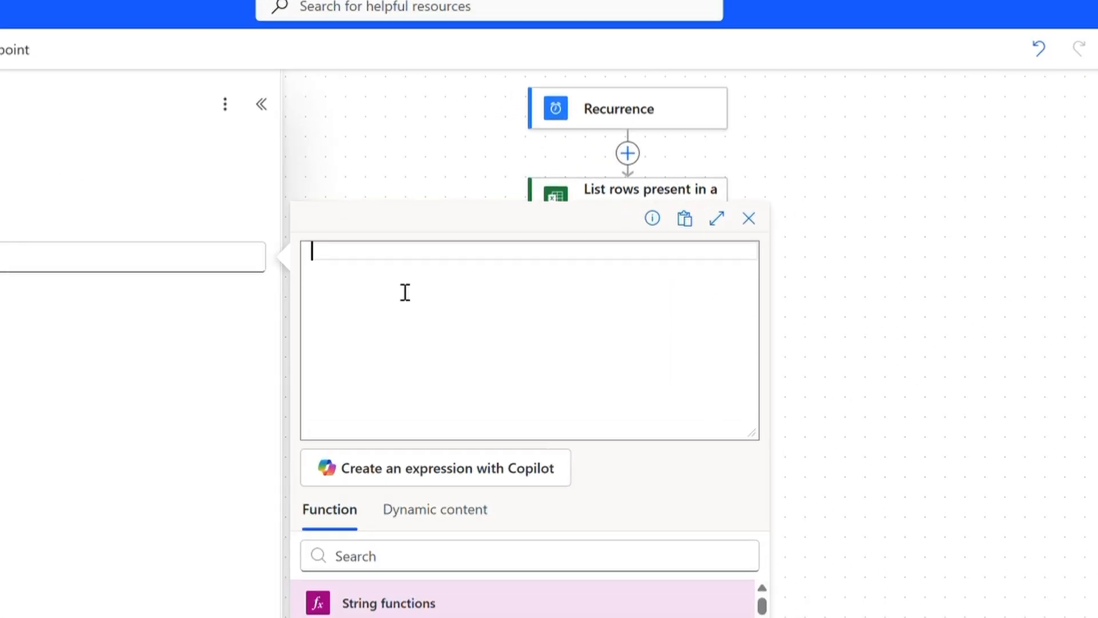
text(formatDateTime(convertTimeZone(utcNow(),'UTC','Eastern Standard Time'),'yyyy-MM-dd'))
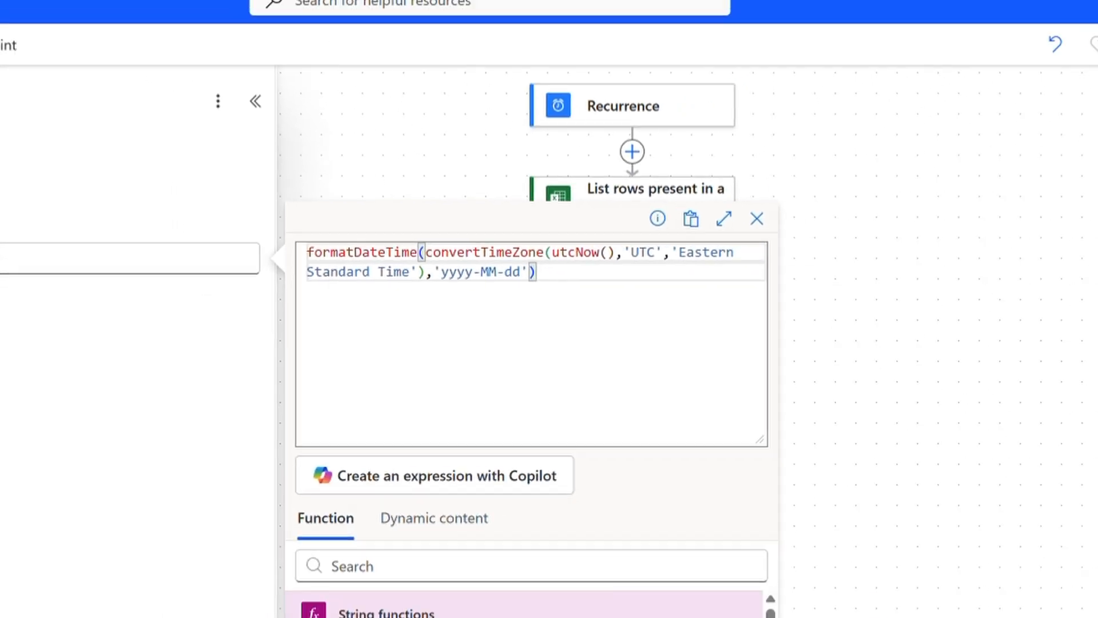
click(485, 517)
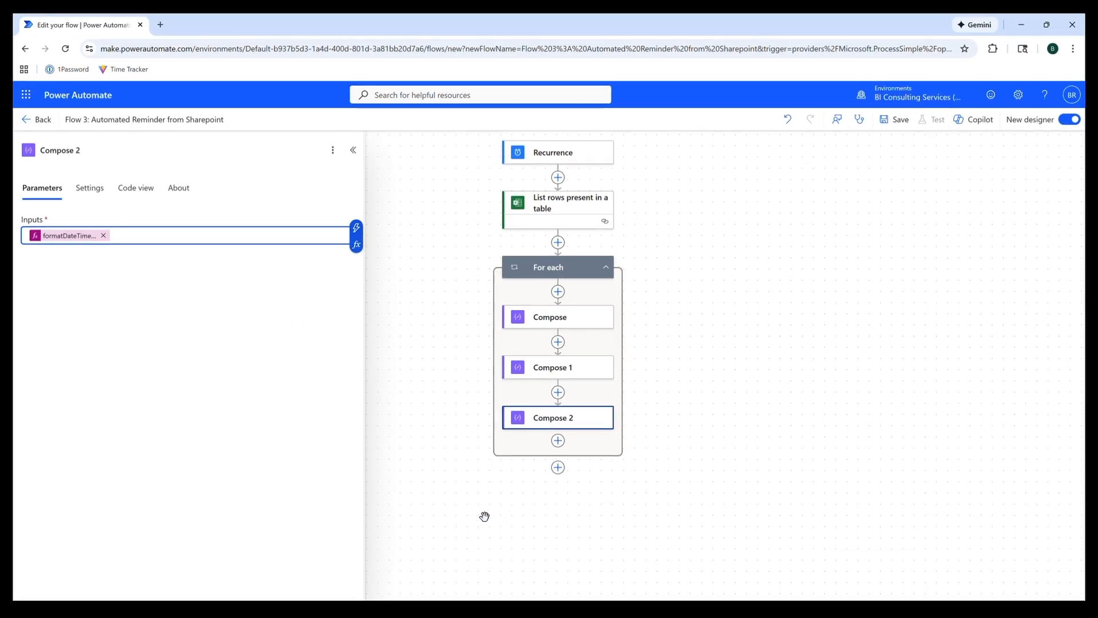
click(558, 441)
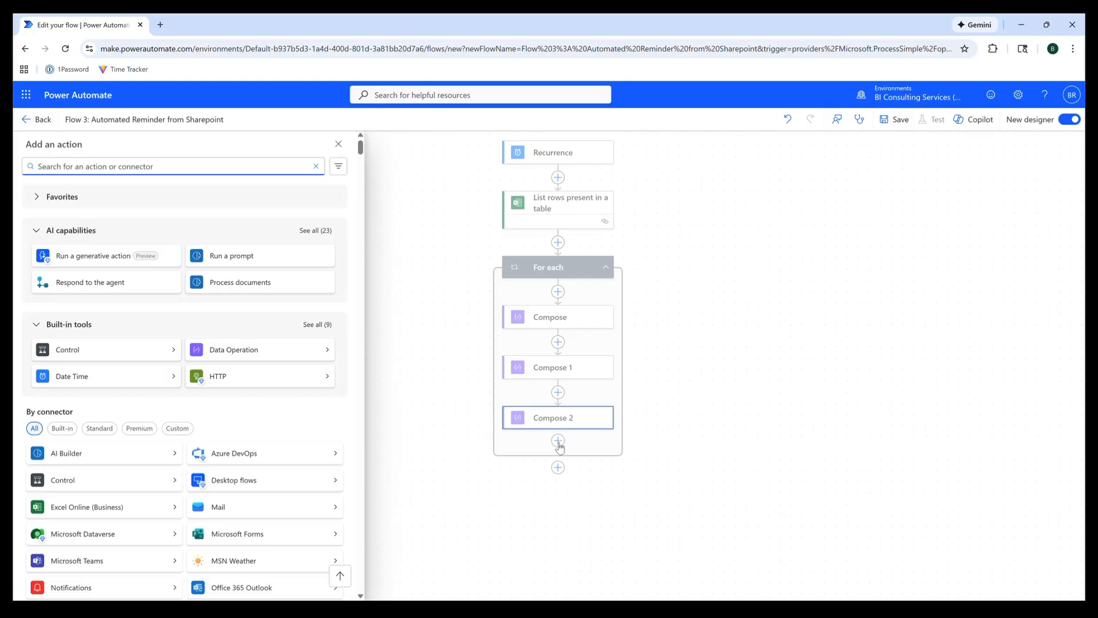
- Add a Condition whose first value is the formatted Due Date expression
text(condition)
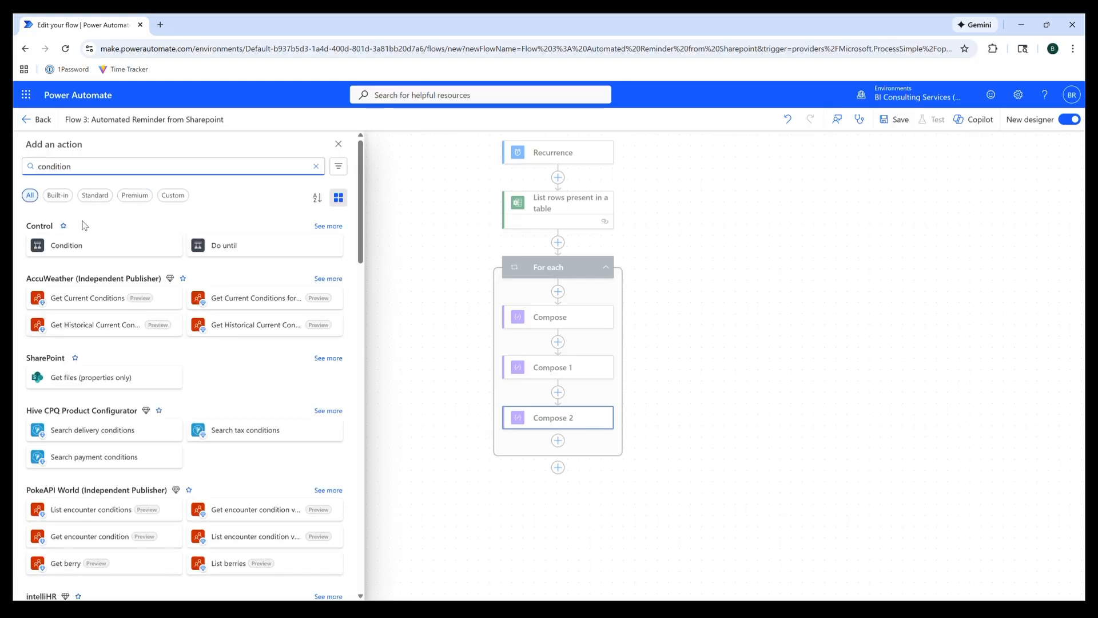
click(95, 247)
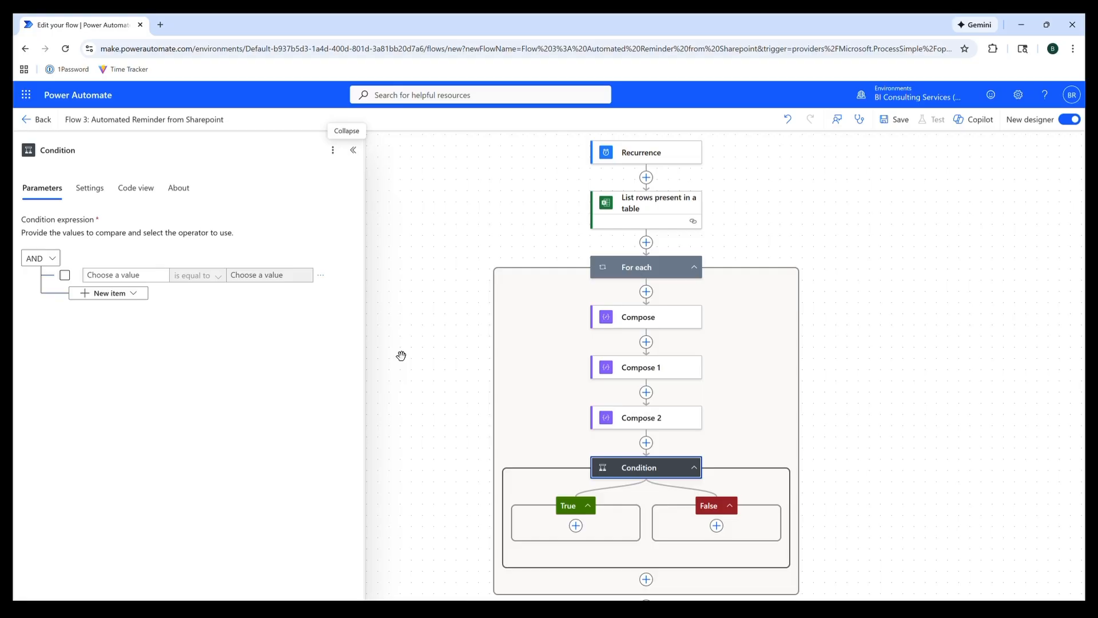
click(134, 274)
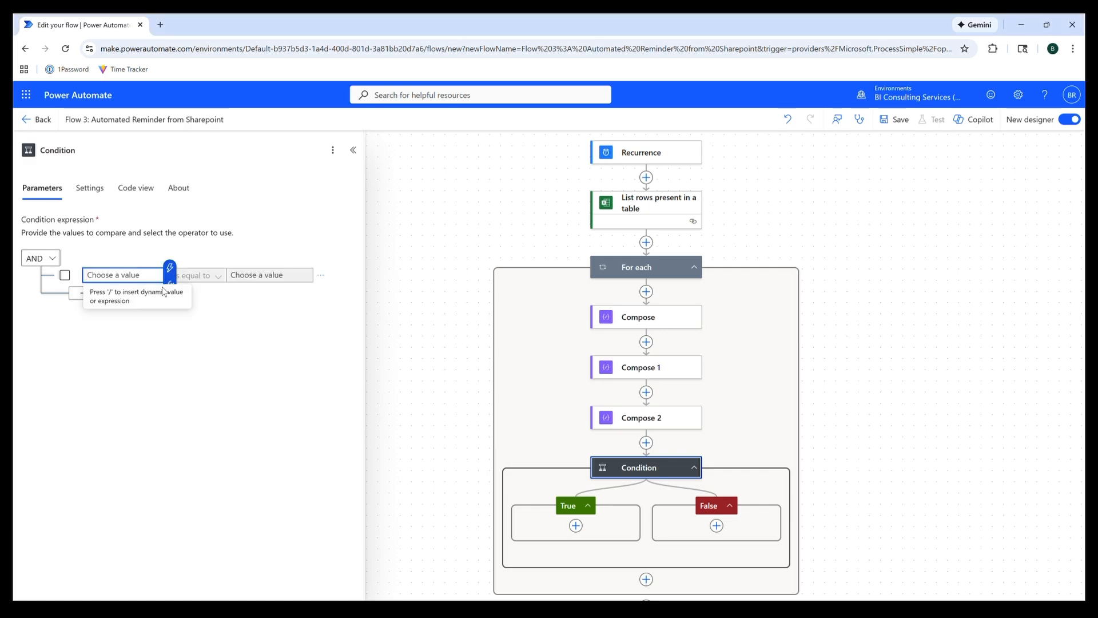
click(170, 281)
key(ctrl+v)
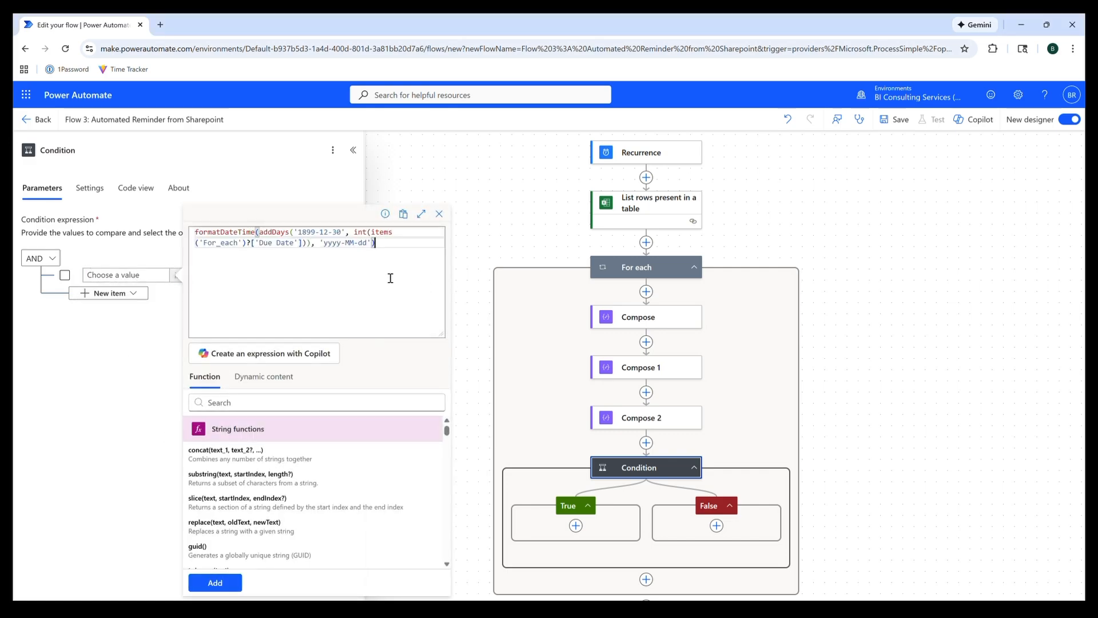
click(231, 581)
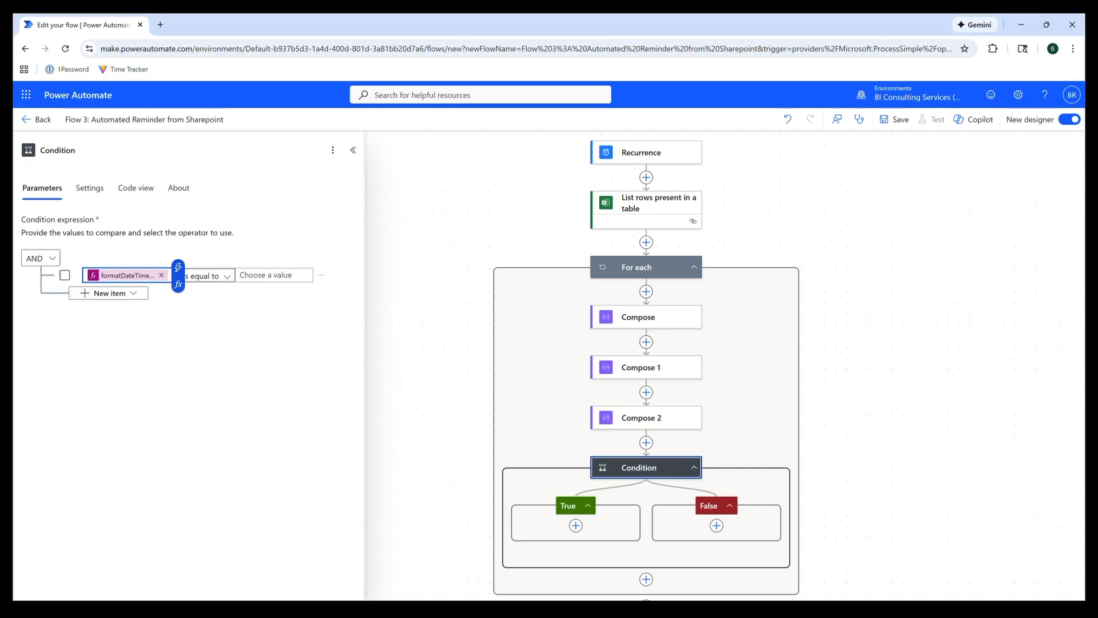
- Set the Condition's comparison value to a second formatDateTime expression using 'is equal to'
key(alt+Tab)
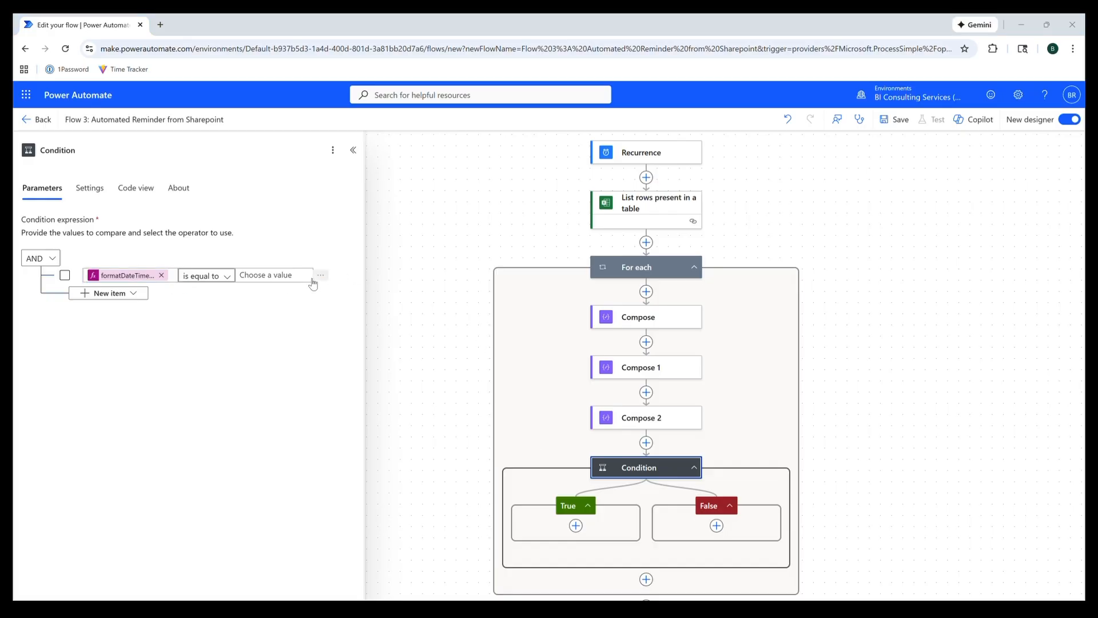
click(272, 274)
click(313, 269)
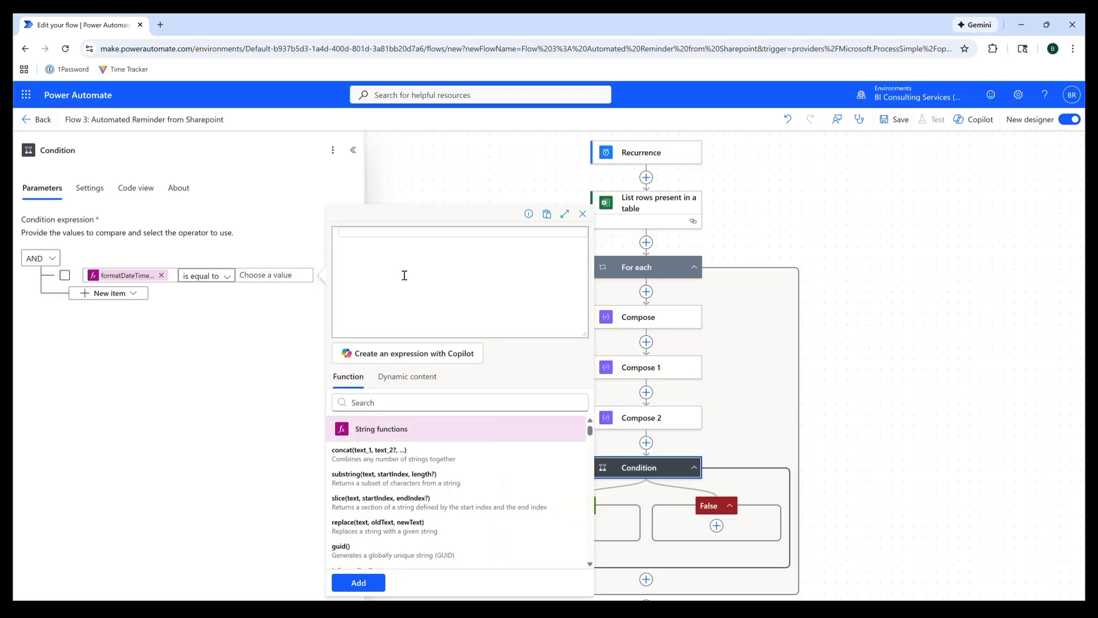
key(ctrl+v)
click(358, 582)
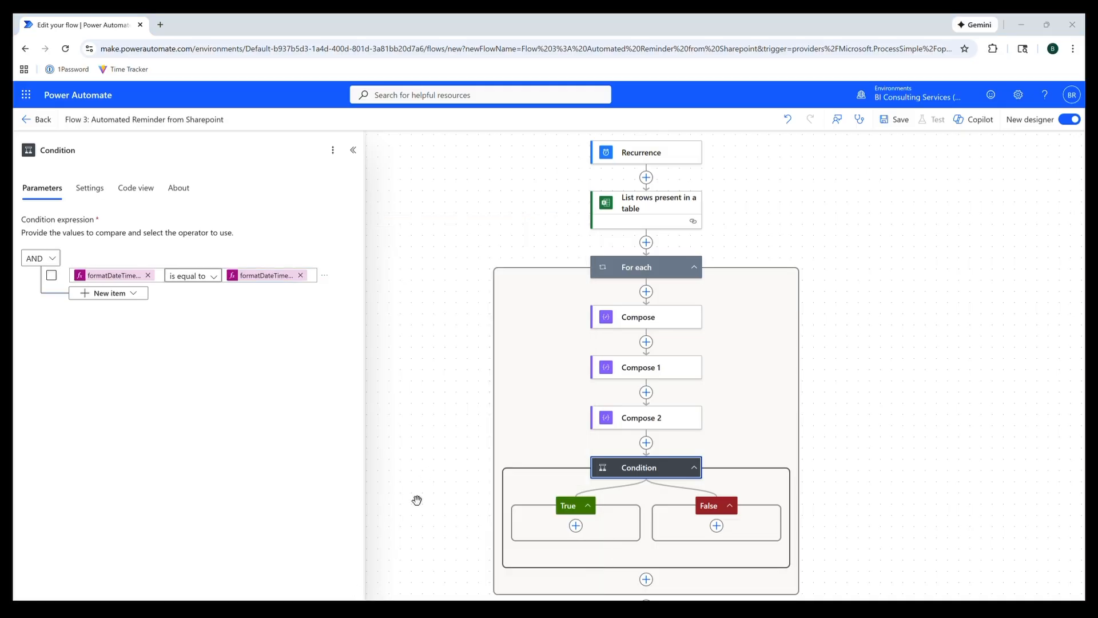
- Add Compose 3 in the True branch with an expression reading the row's Due Date
click(576, 526)
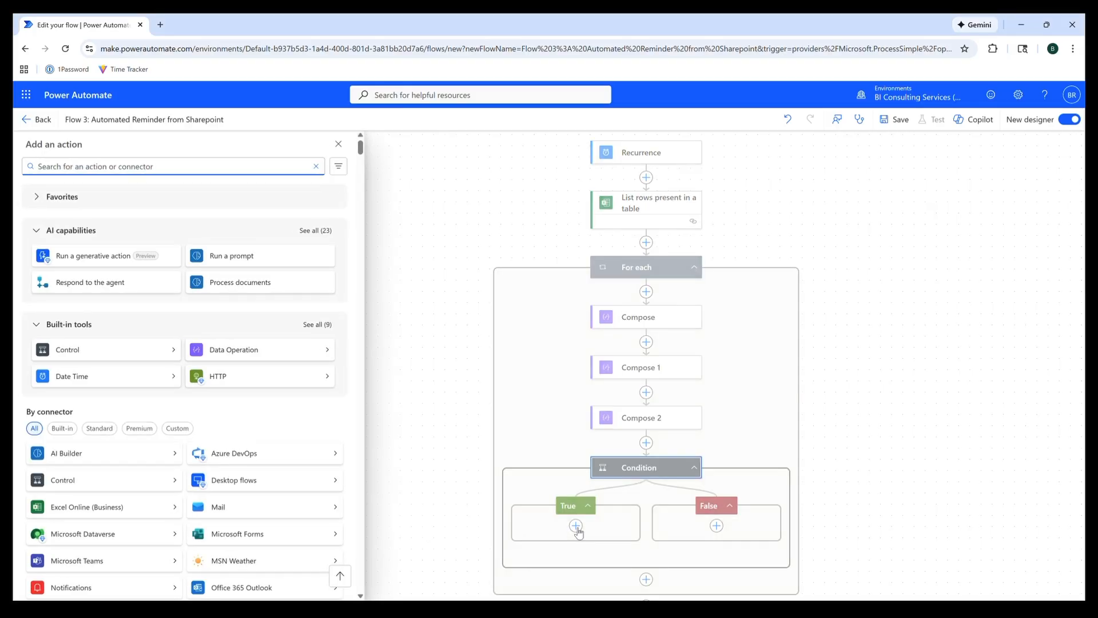
text(compose)
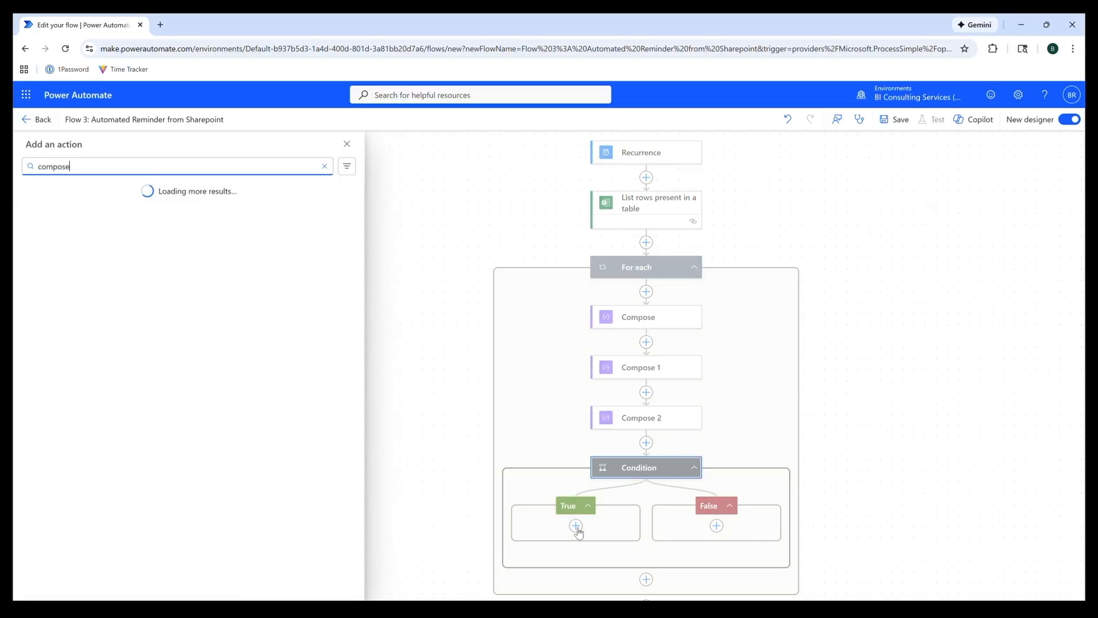
click(124, 244)
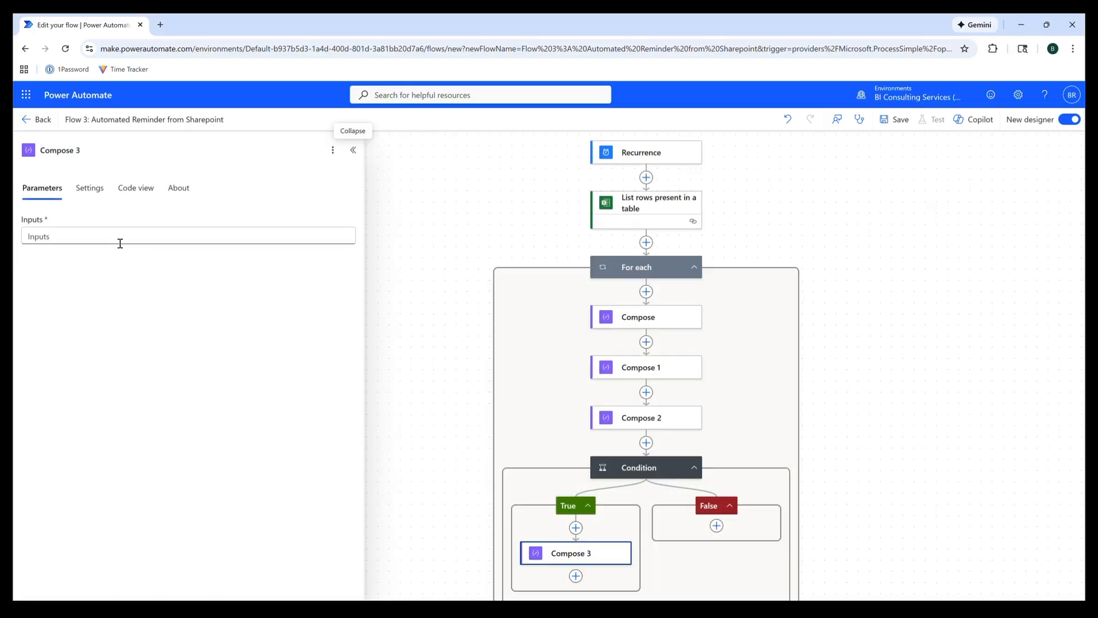
click(120, 243)
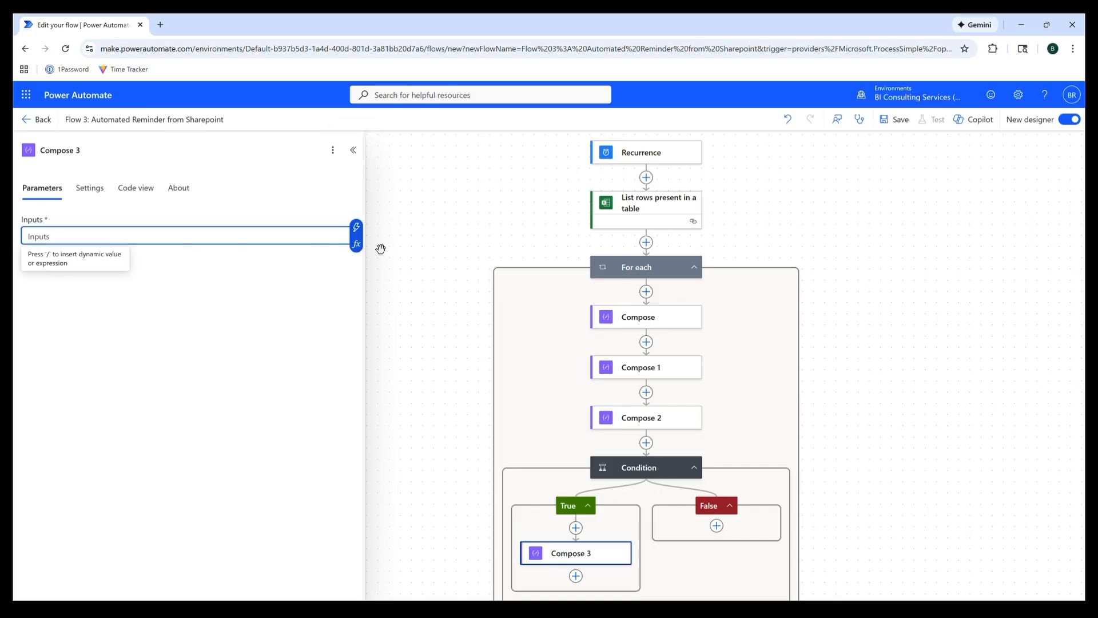
click(356, 245)
text(items('For_each')?['Due Date'])
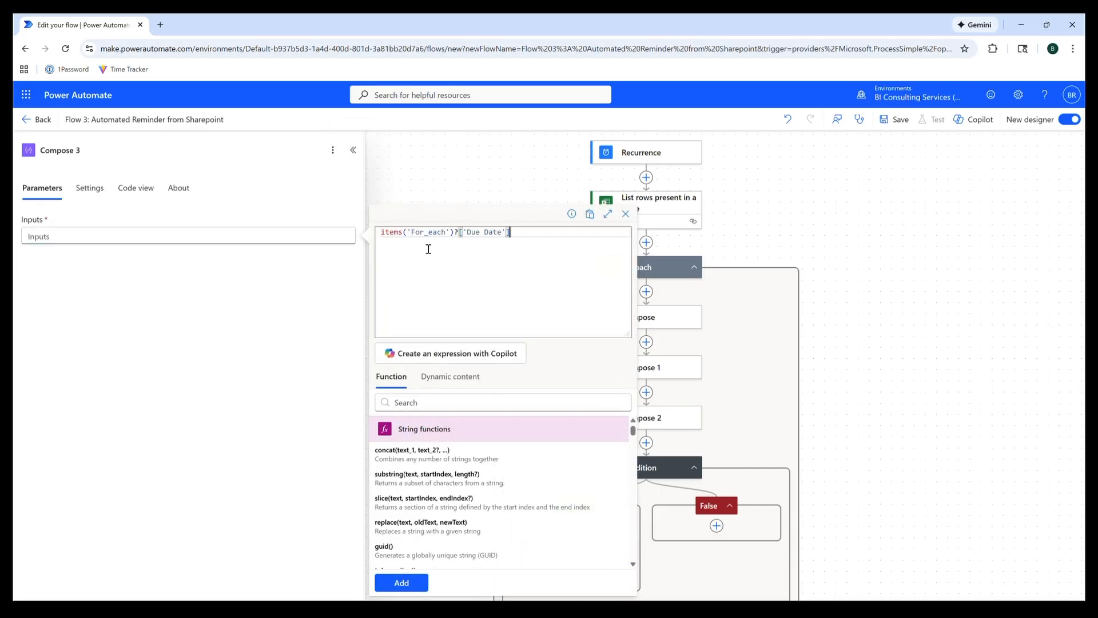
click(402, 583)
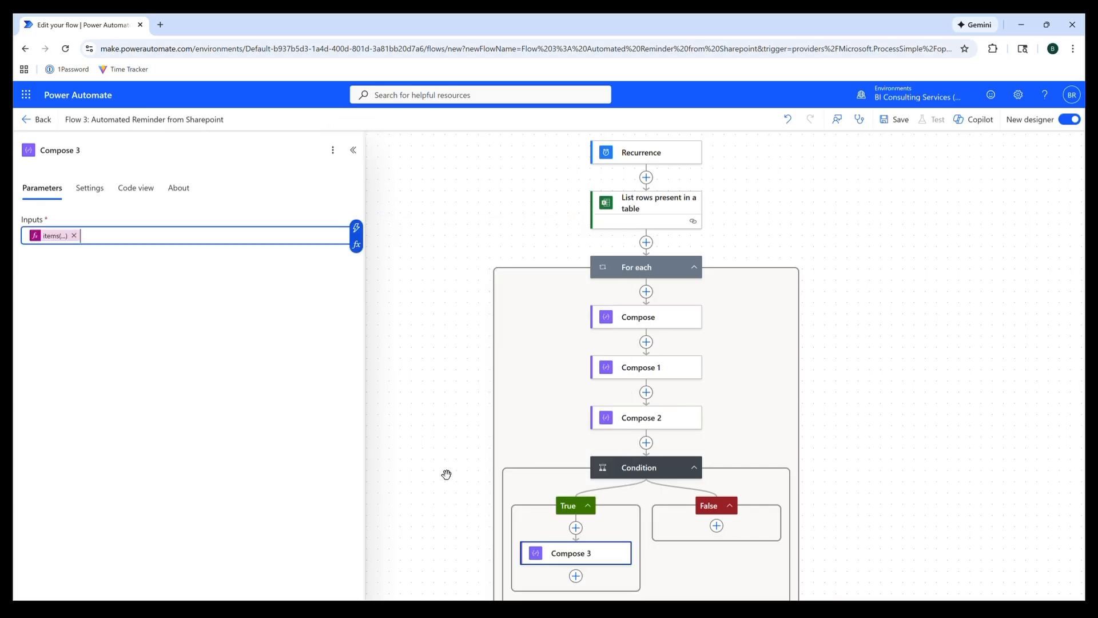
- Add Compose 4 below it with the items('For_each') expression as input
click(576, 577)
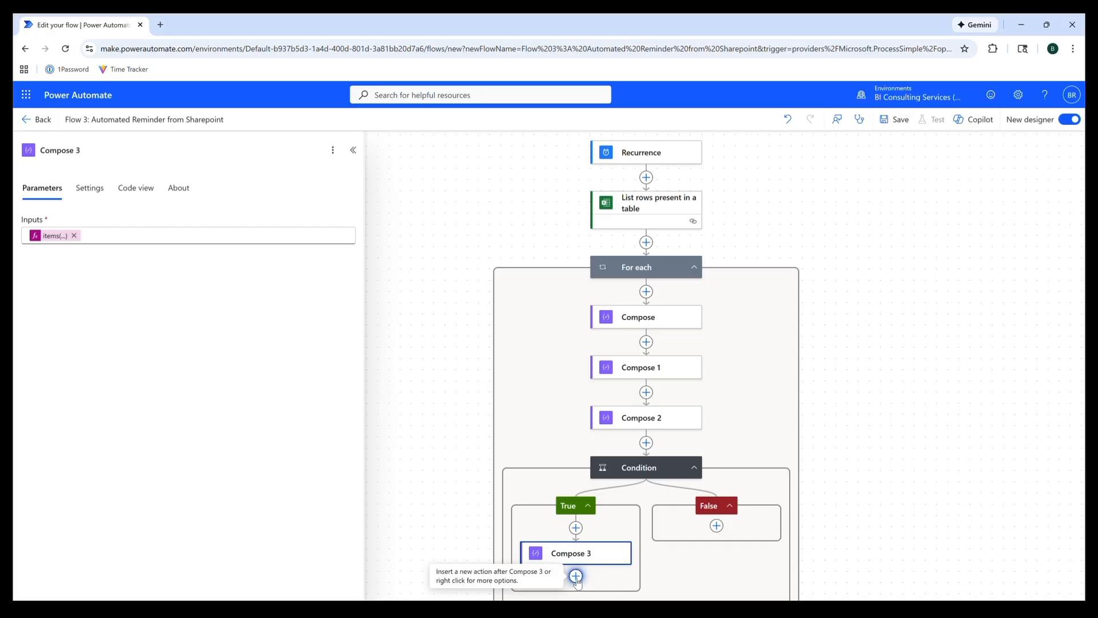
text(compose)
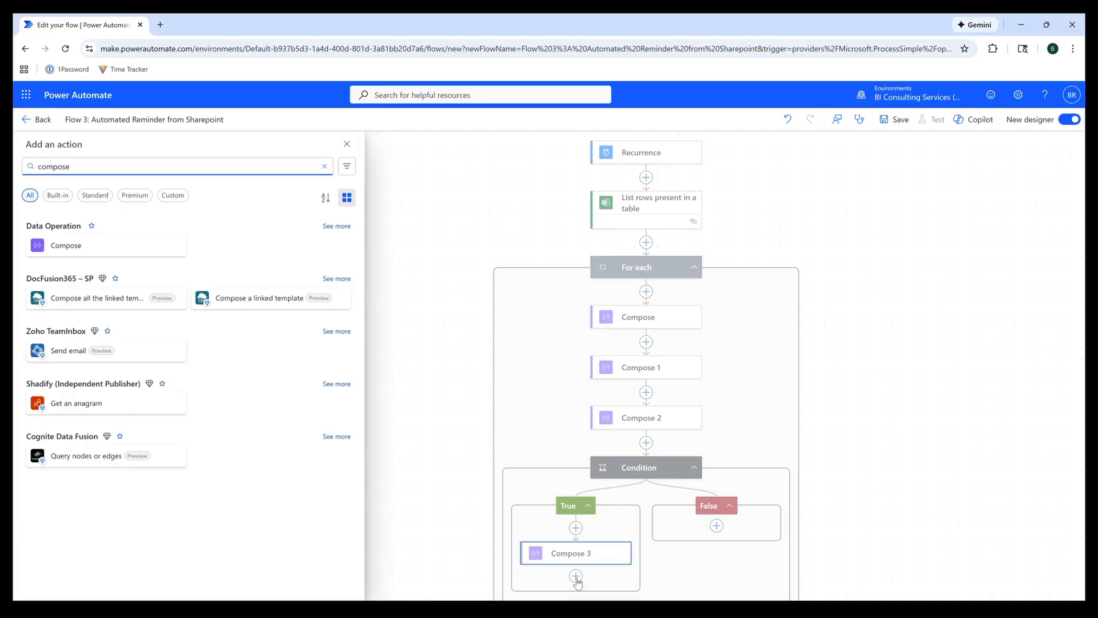
click(94, 246)
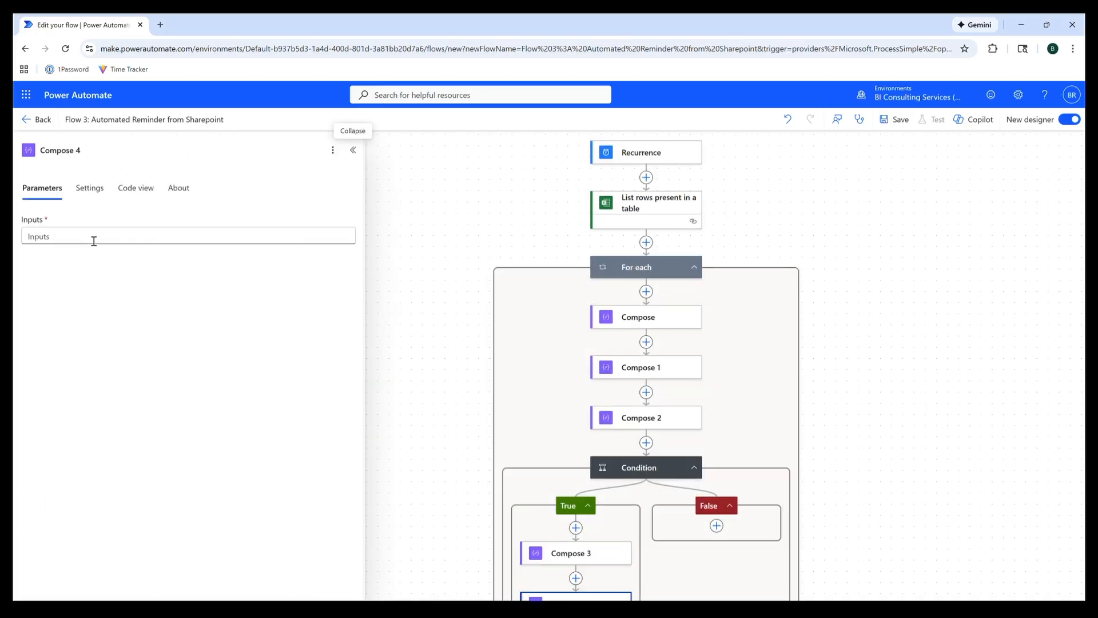
click(94, 241)
click(347, 247)
key(ctrl+v)
click(401, 582)
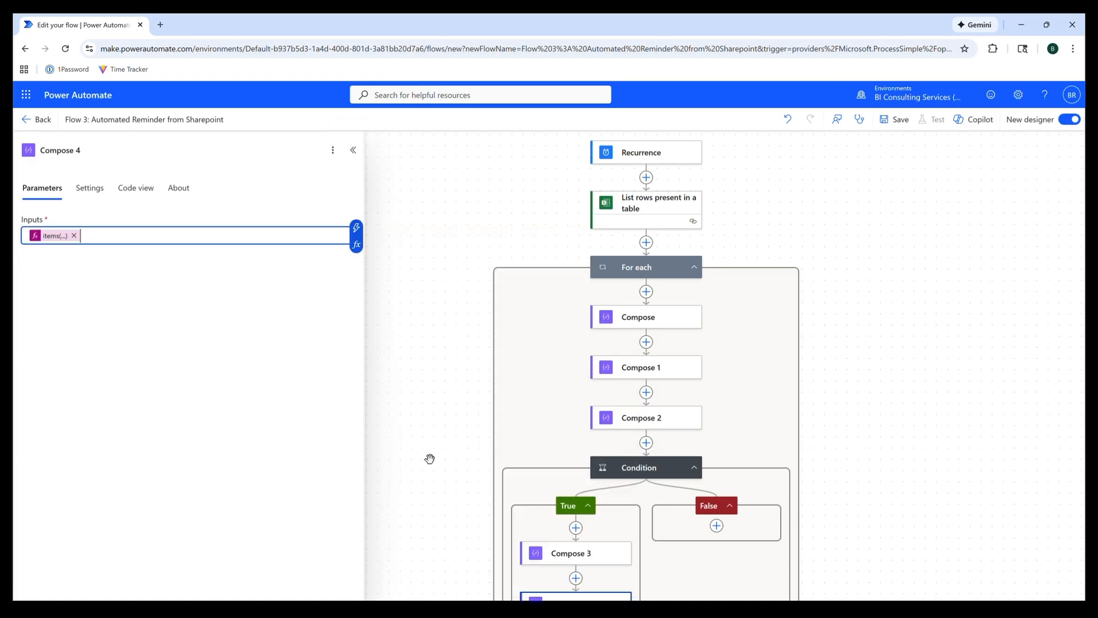
scroll(467, 527, down, 2)
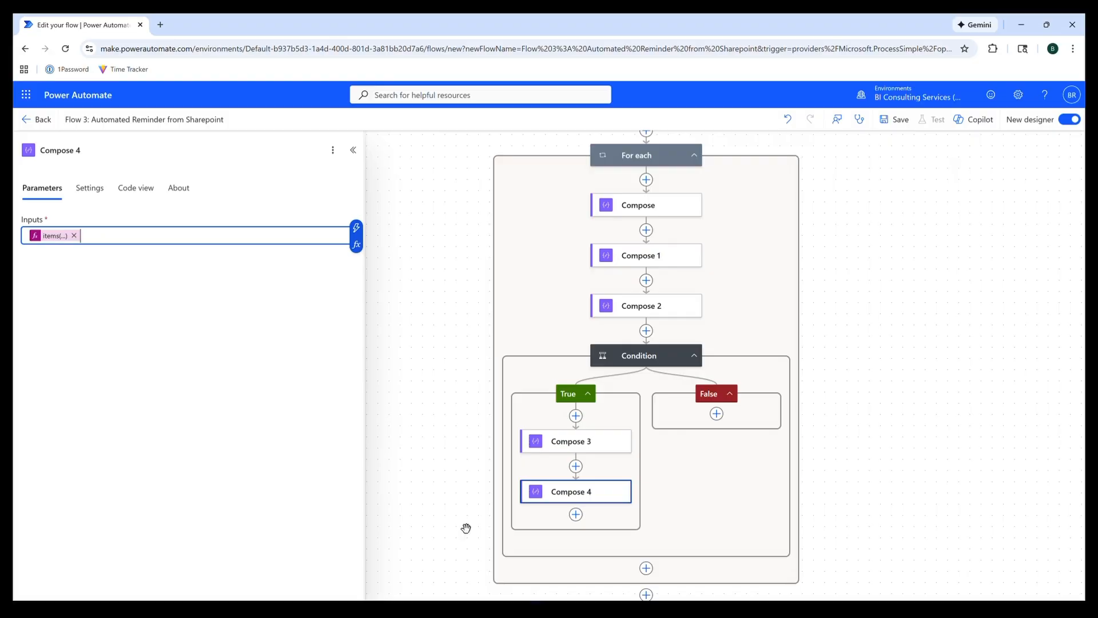
- Add Send an email notification (V3) after Compose 4 and pick the recipient's e-mail from suggestions
click(576, 514)
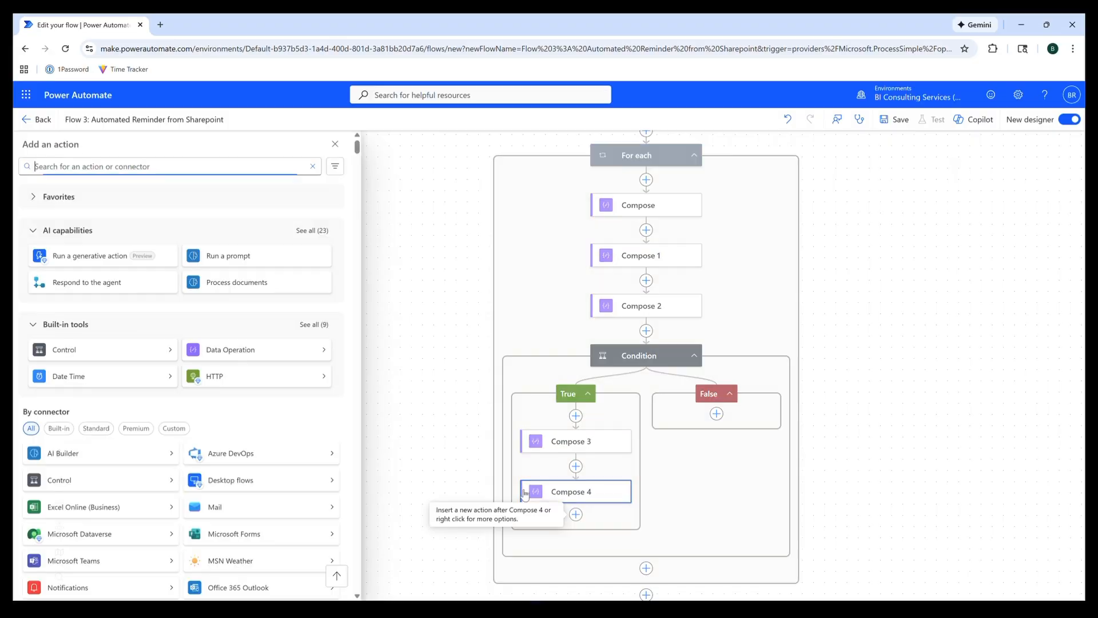
text(sen)
text(d an)
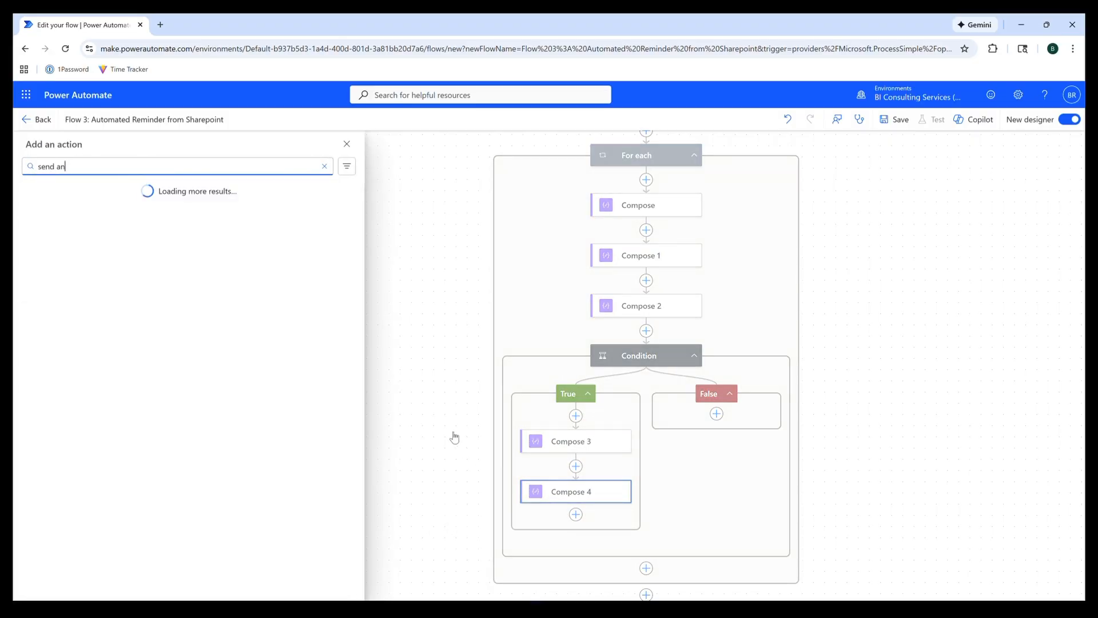
text( email)
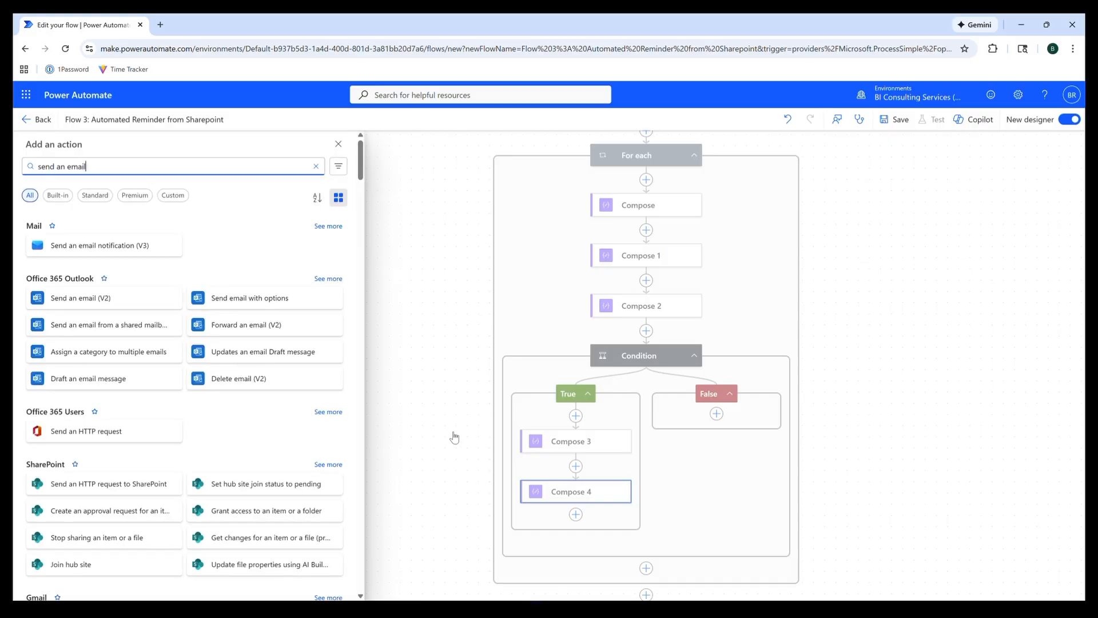
click(112, 241)
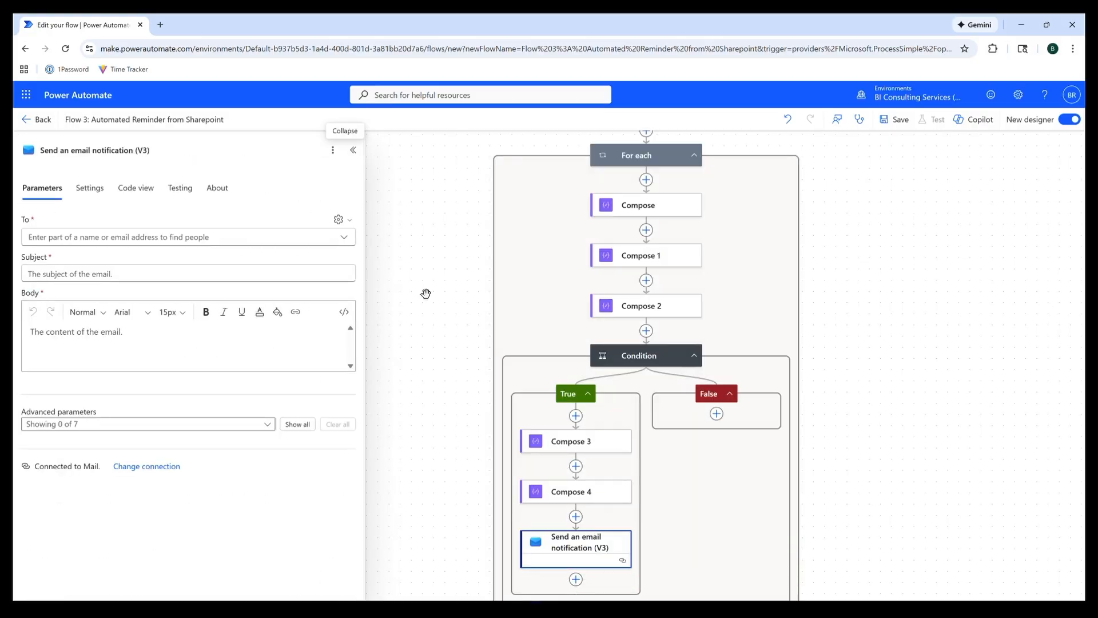
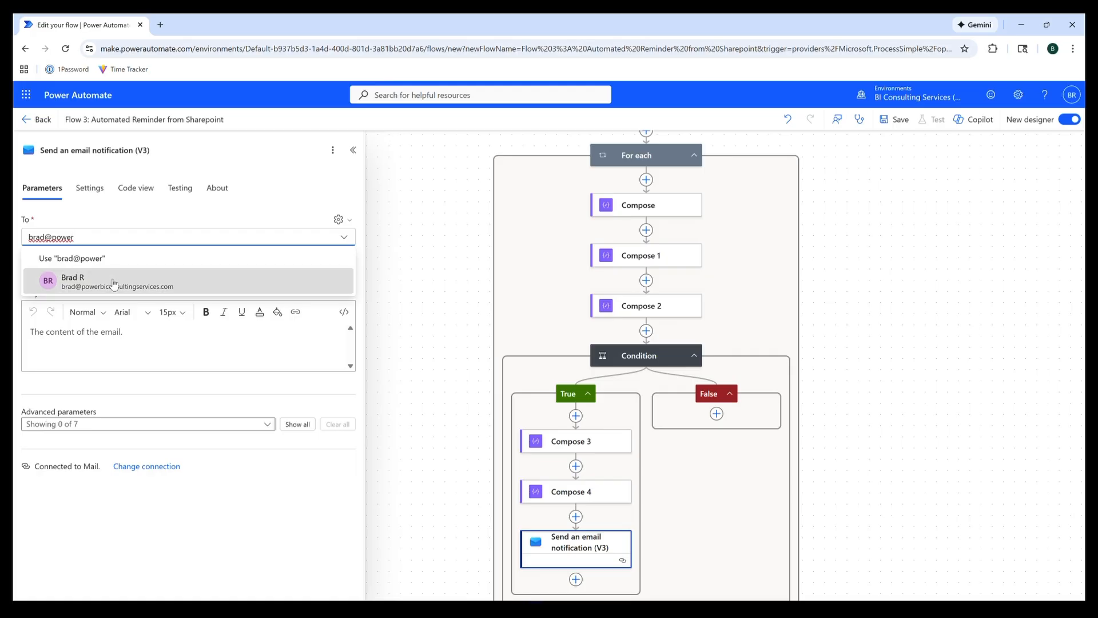
click(118, 280)
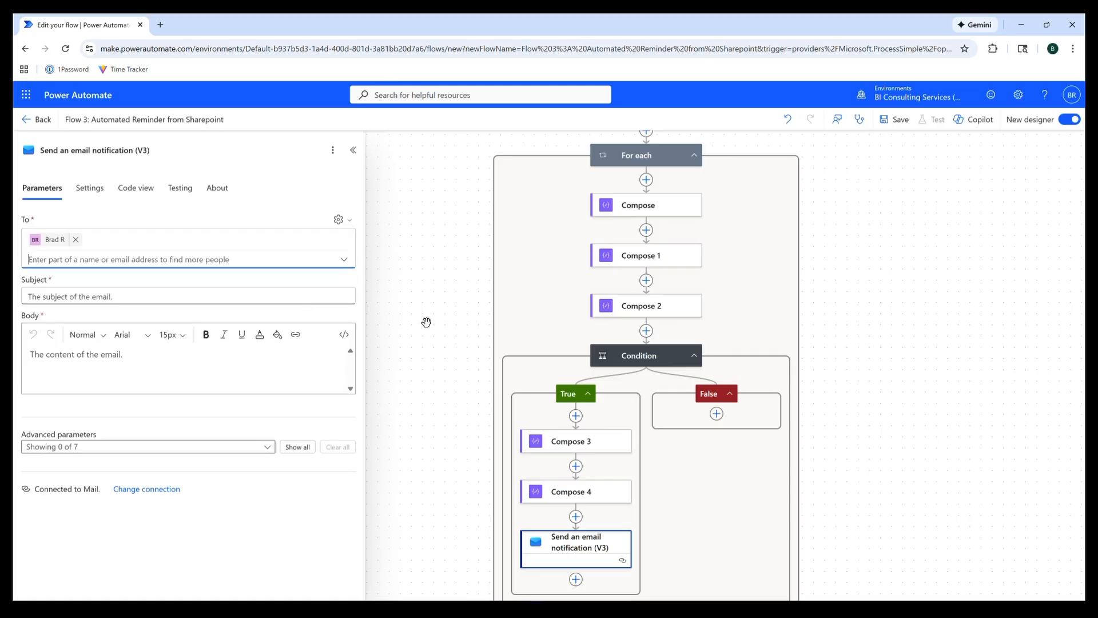
click(277, 294)
- Set the email Subject to a concat expression with Task Name and Action
click(357, 304)
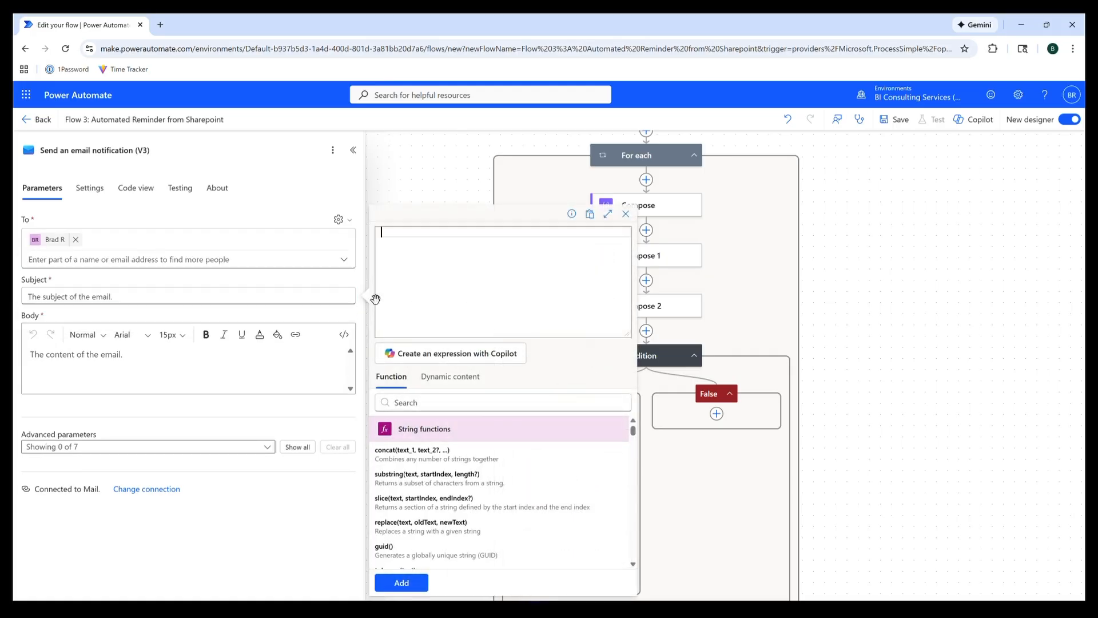
text(concat('Reminder: ', items('For_each')?['Task Name'], ' - Action: ', items('For_each')?['Action']))
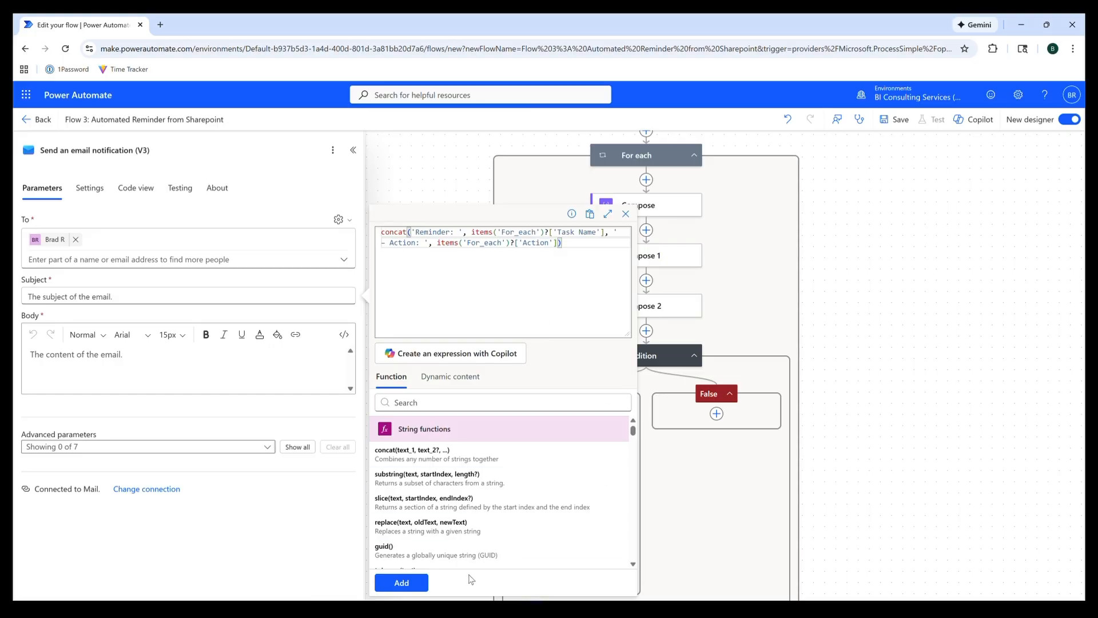
click(420, 582)
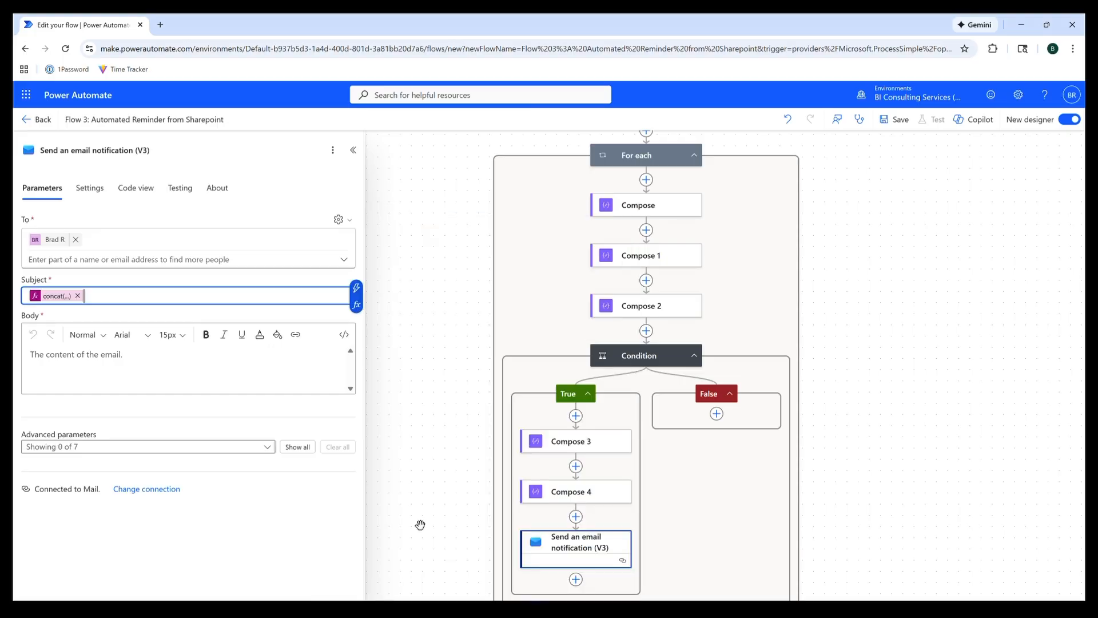
- Set the email Body to an HTML concat expression showing the due date
click(270, 371)
click(355, 362)
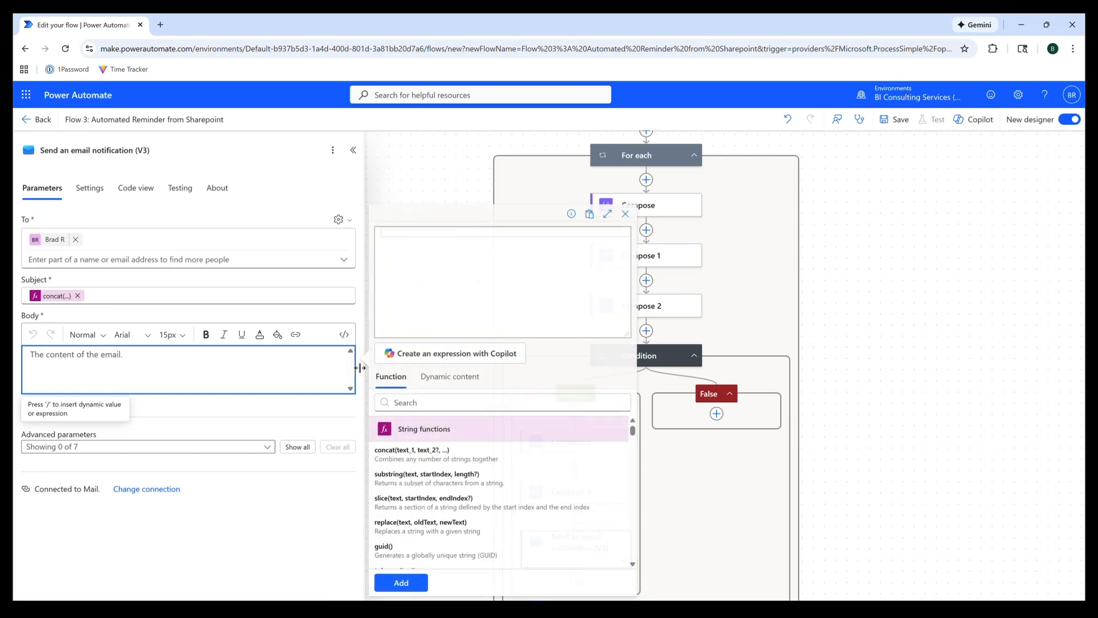
key(ctrl+v)
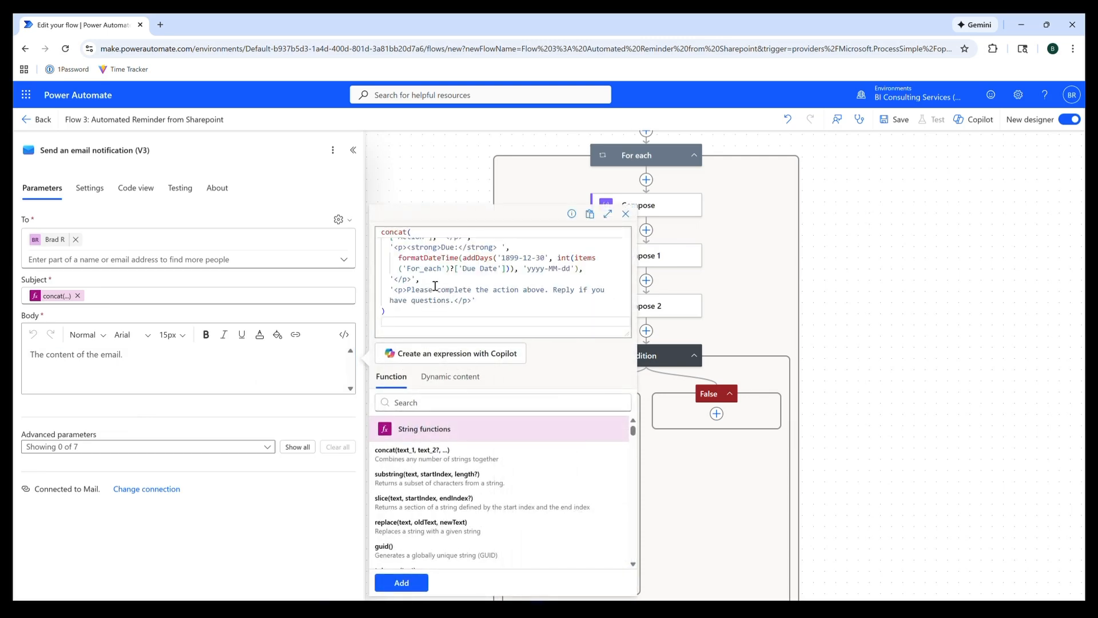
scroll(435, 286, up, 1)
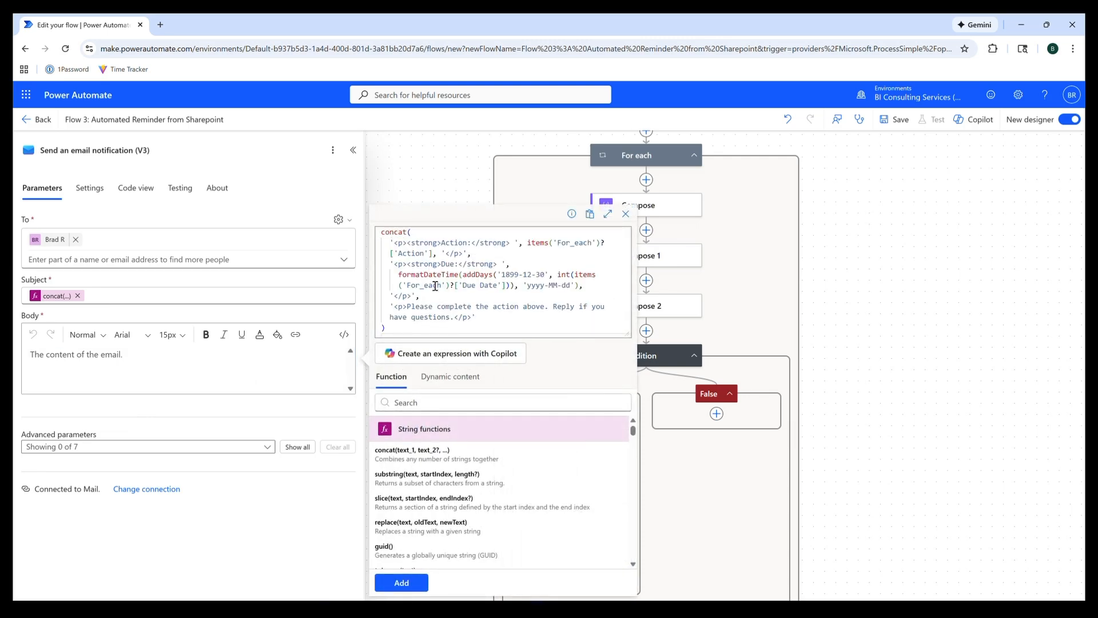
key(BackSpace)
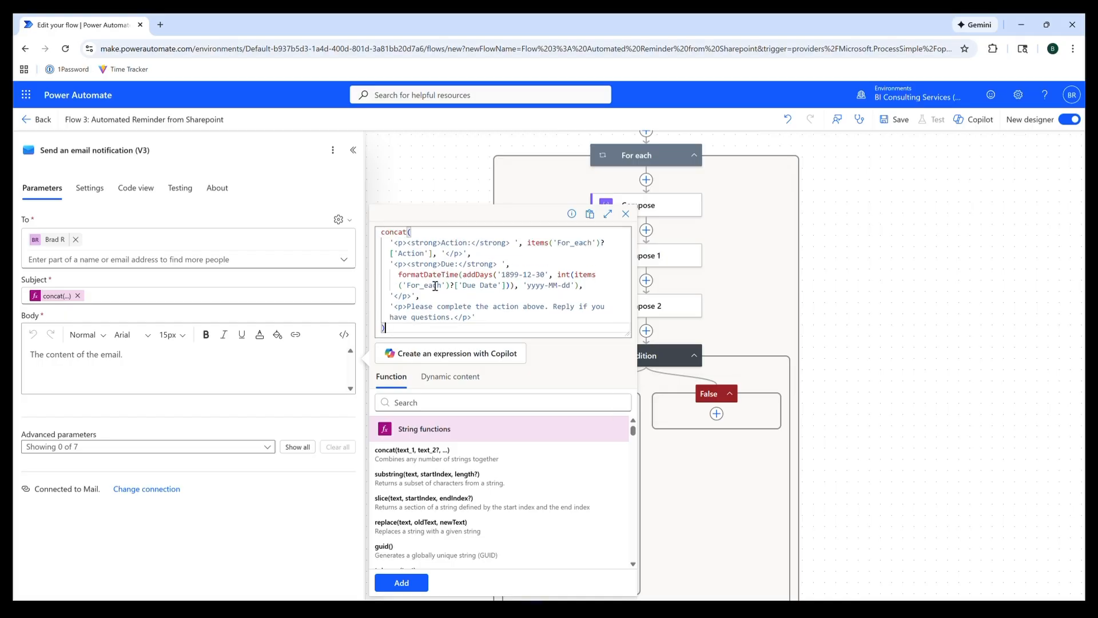
click(401, 582)
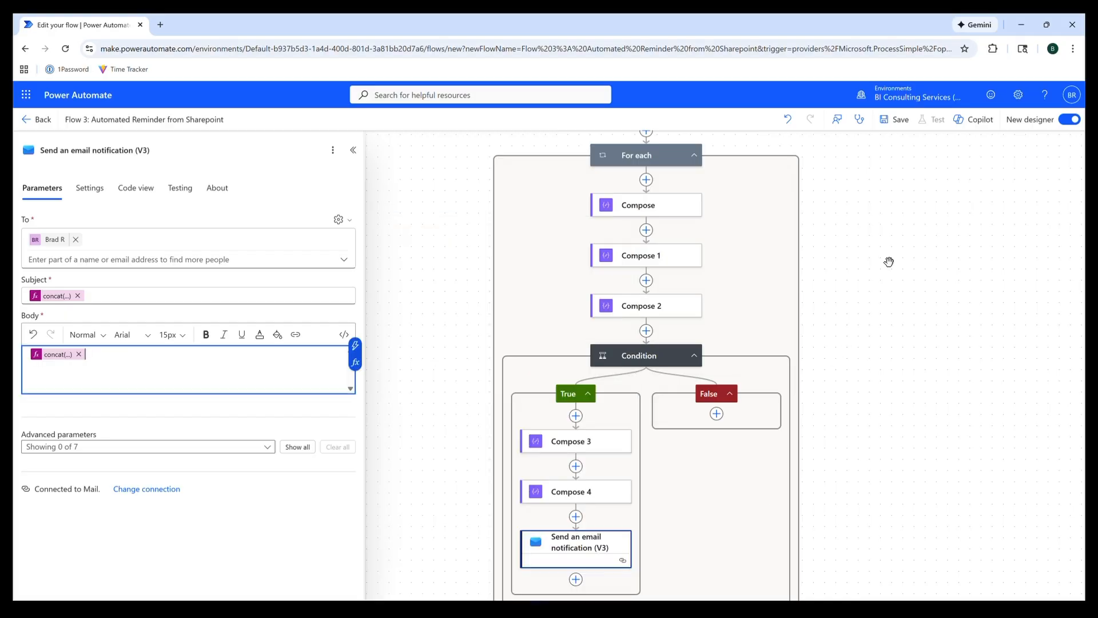
- Save the flow and start a manual test run
click(895, 119)
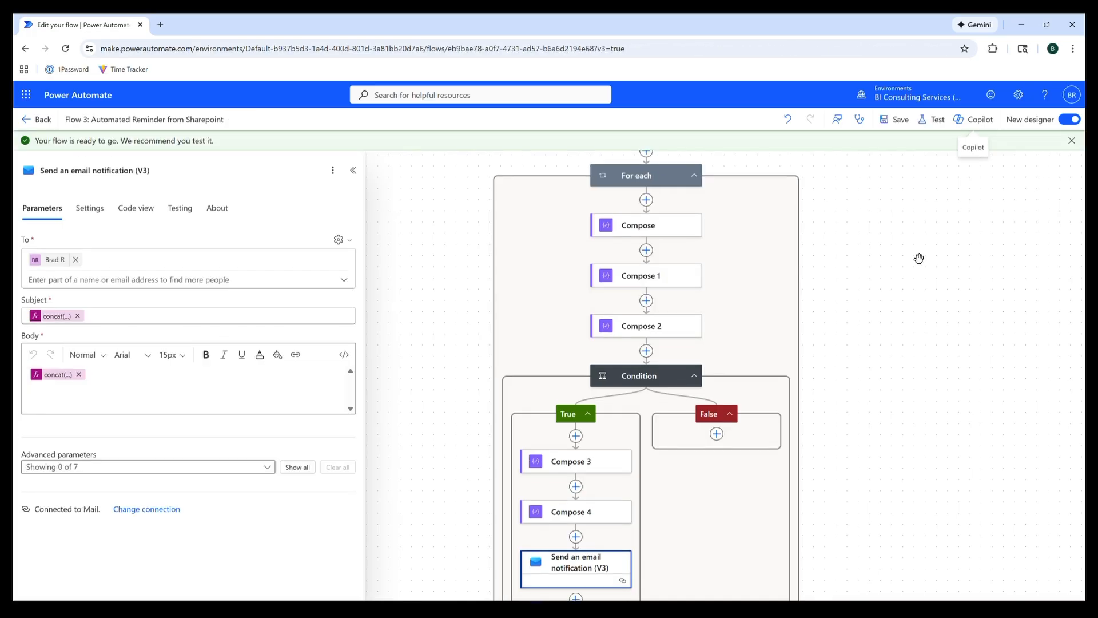
click(929, 119)
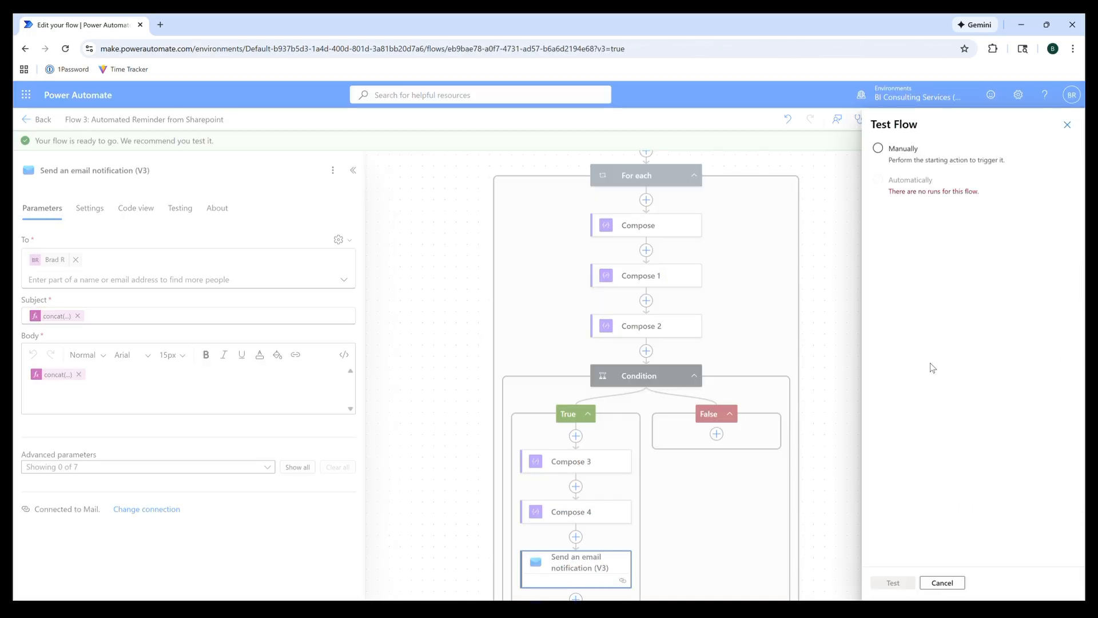
click(878, 149)
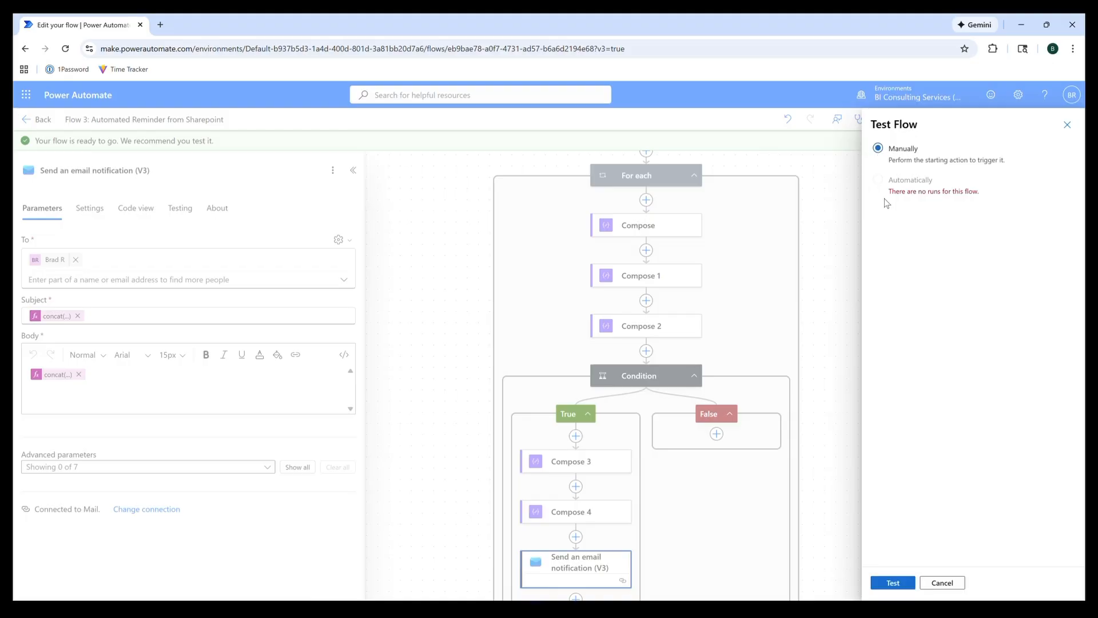
click(896, 581)
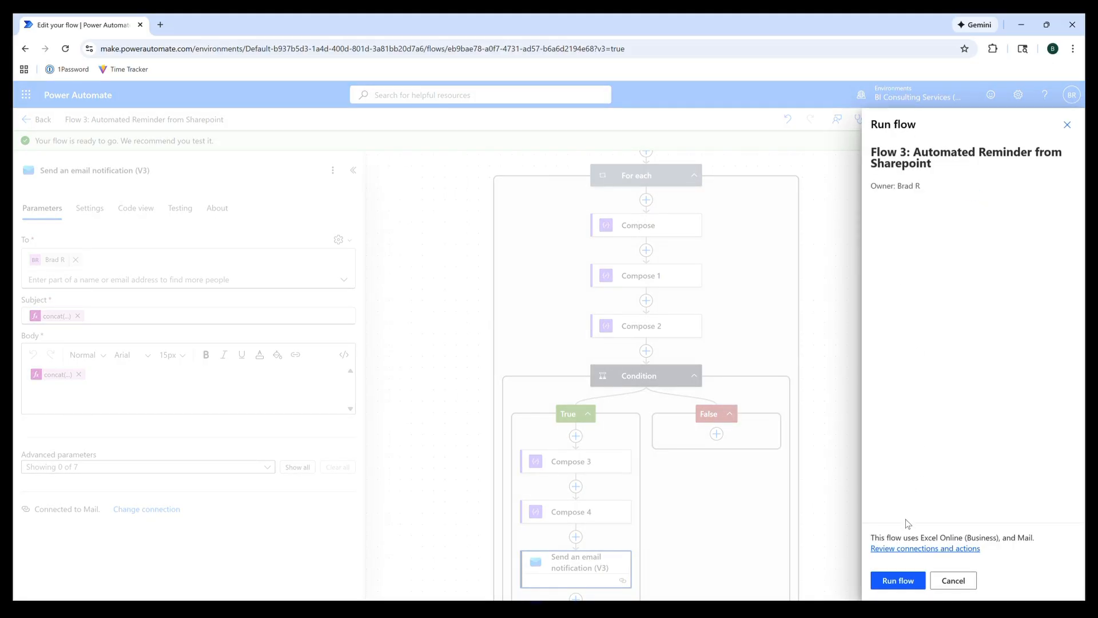
click(901, 580)
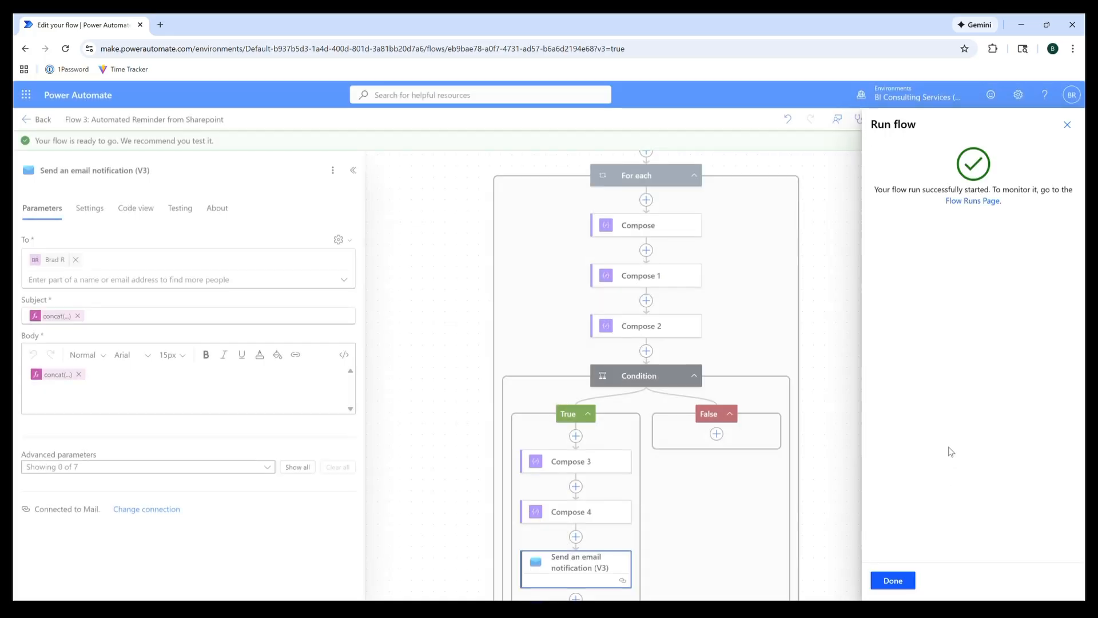